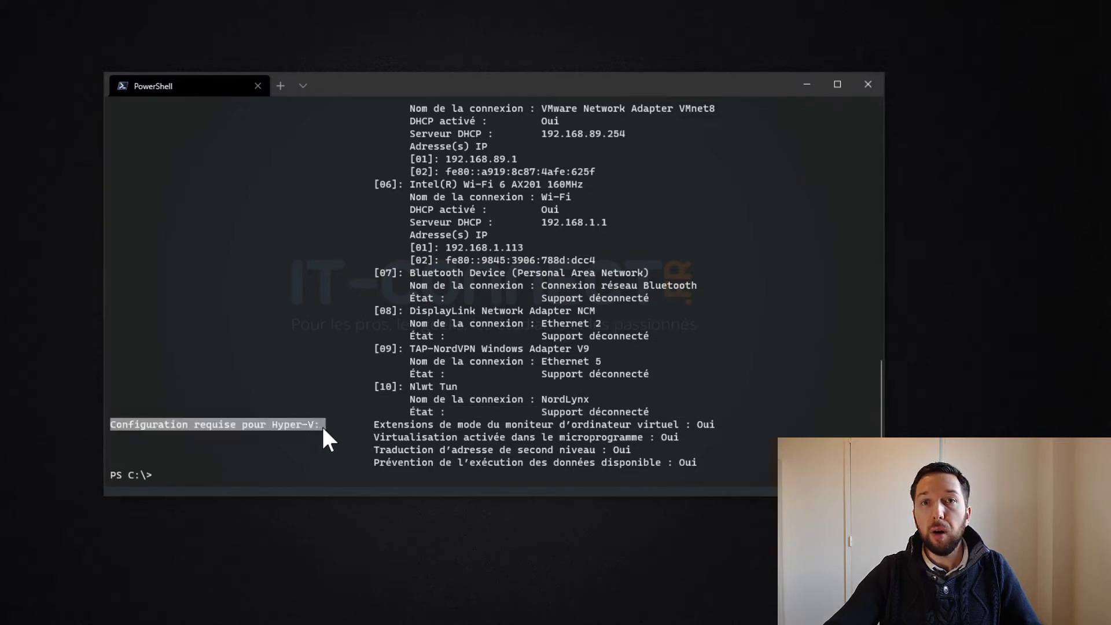
Check the Hyper-V requirement lines at the end of the system information output.
click(426, 430)
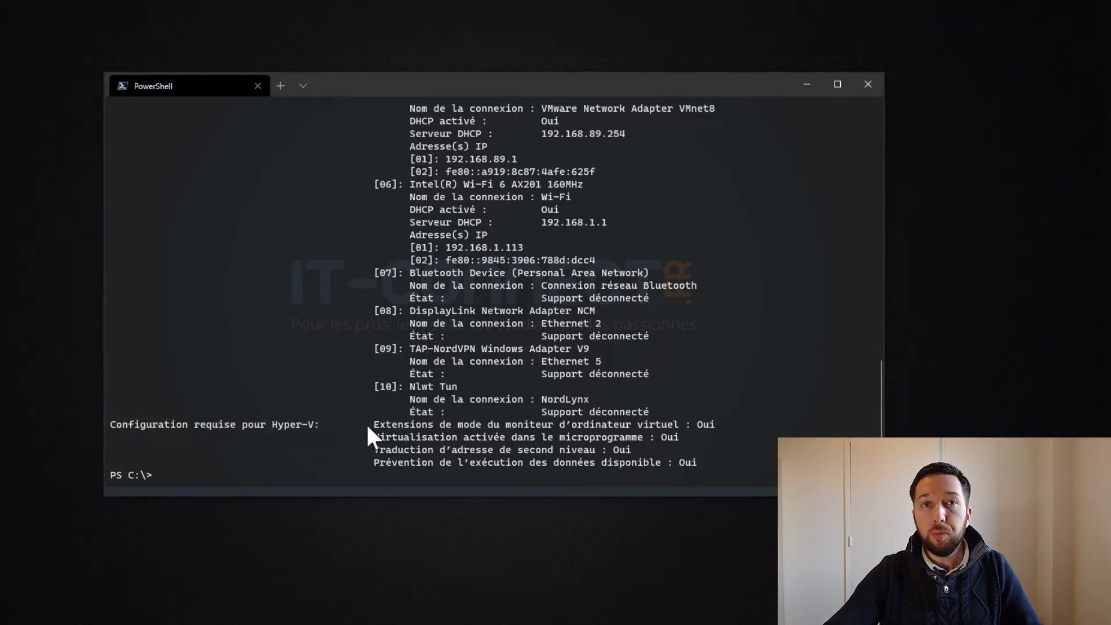
drag(368, 426, 731, 467)
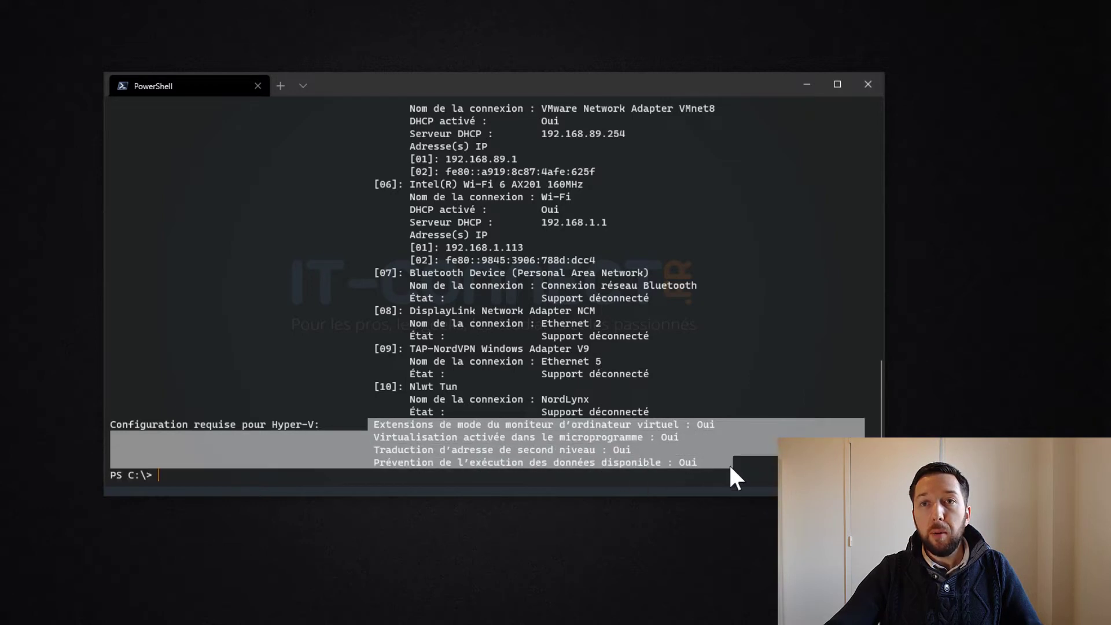
right_click(730, 467)
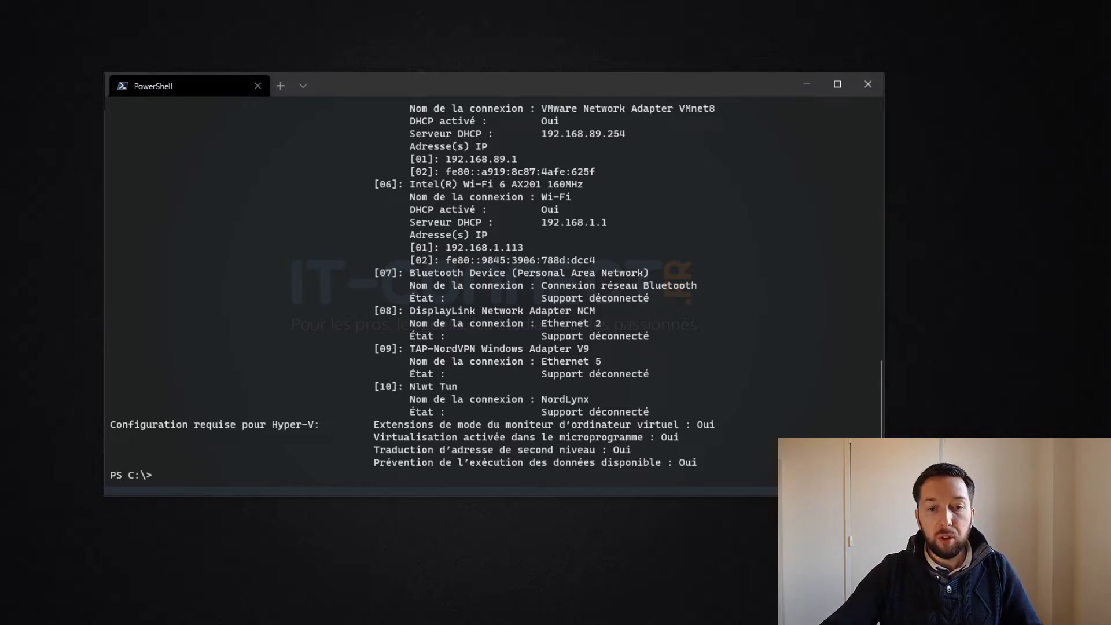
Close the PowerShell window and enable the Hyper-V Windows feature, including its administration tools and platform.
drag(475, 244, 324, 174)
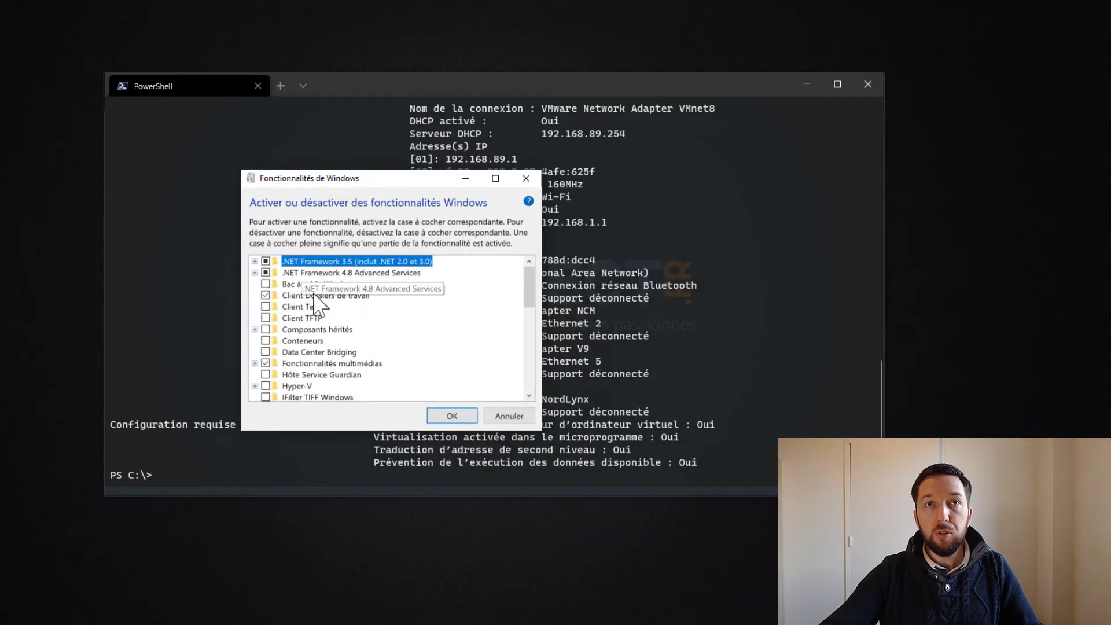
click(865, 87)
drag(423, 180, 484, 117)
drag(585, 216, 571, 241)
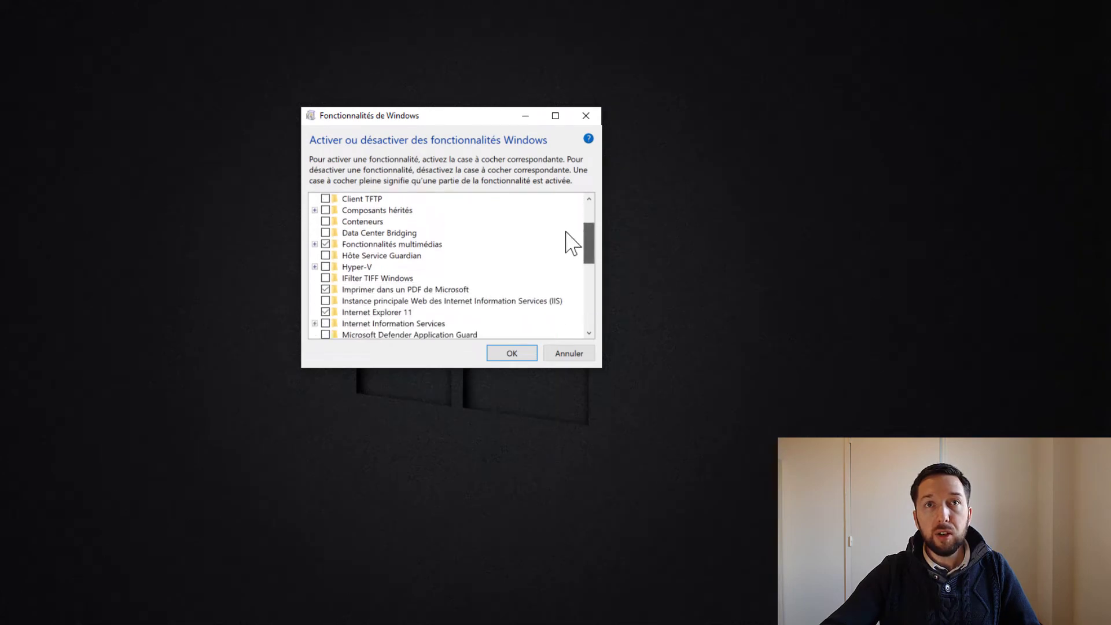
click(315, 267)
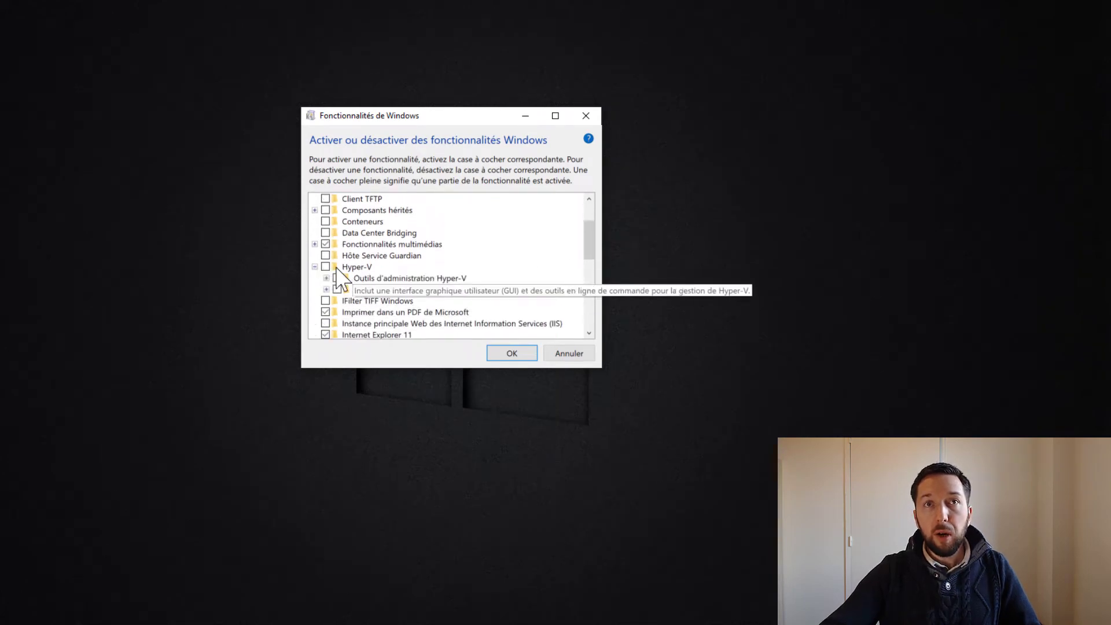
click(325, 267)
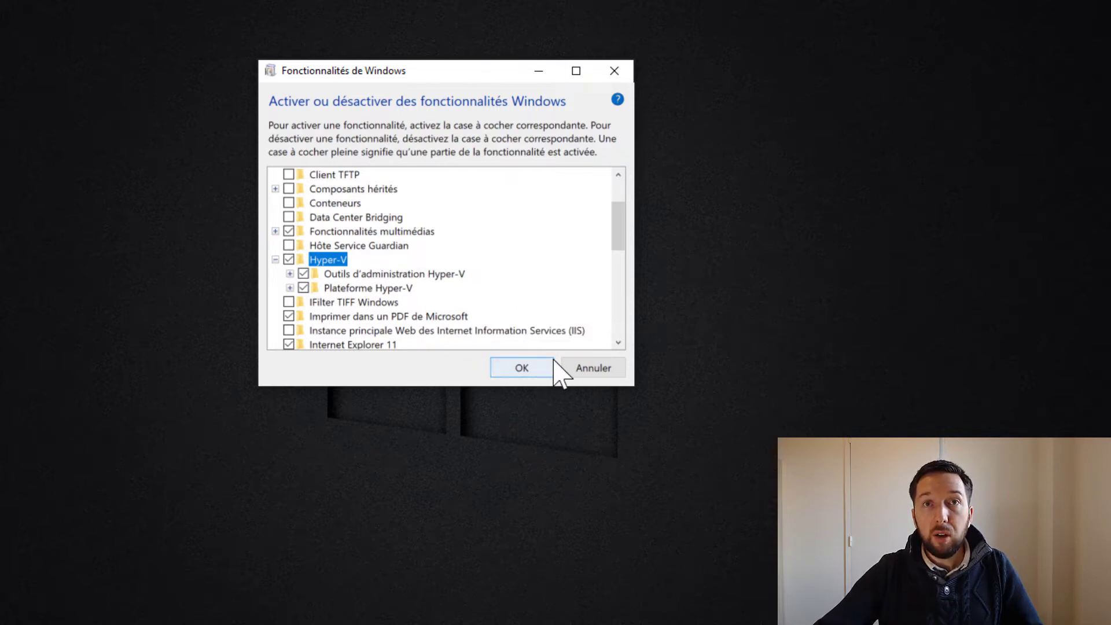
click(543, 375)
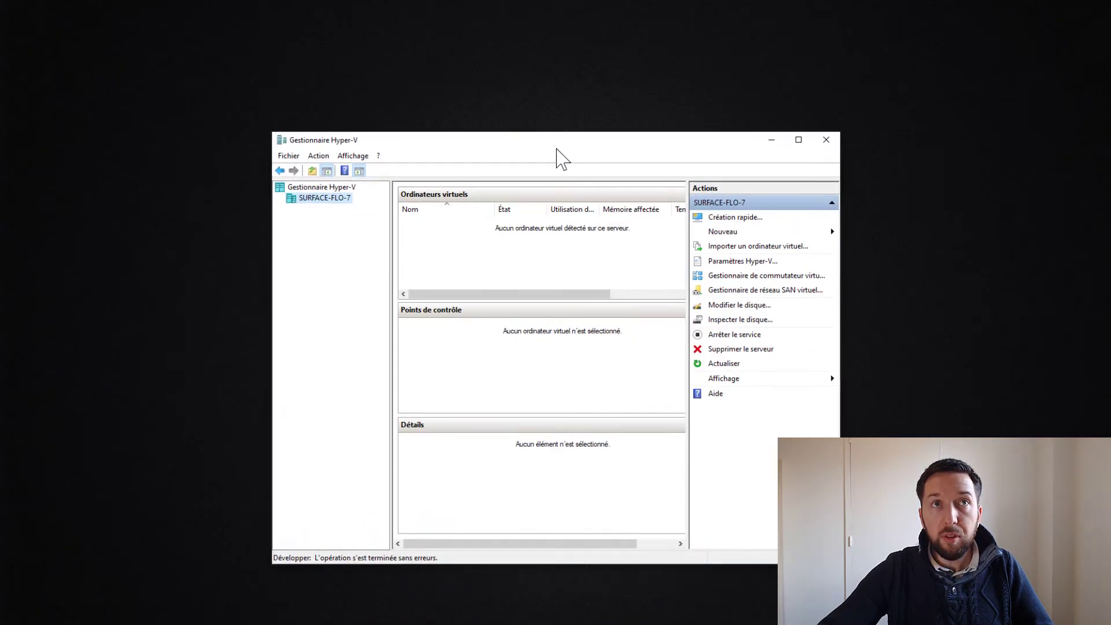
Maximize the Hyper-V Manager window and select the local server SURFACE-FLO-7.
double_click(548, 143)
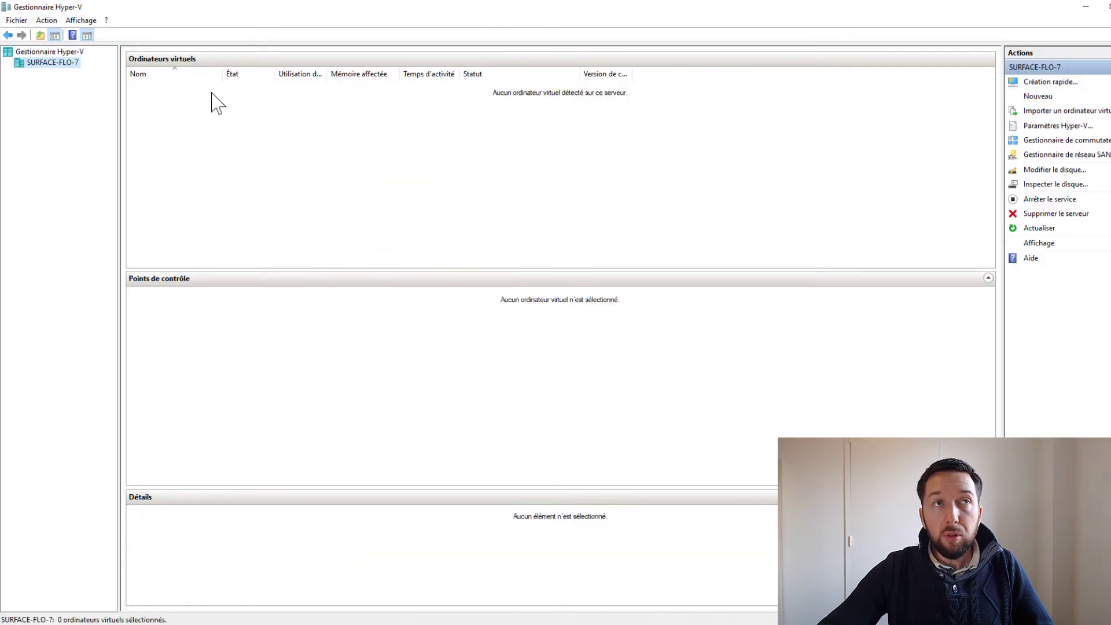
click(67, 52)
click(66, 65)
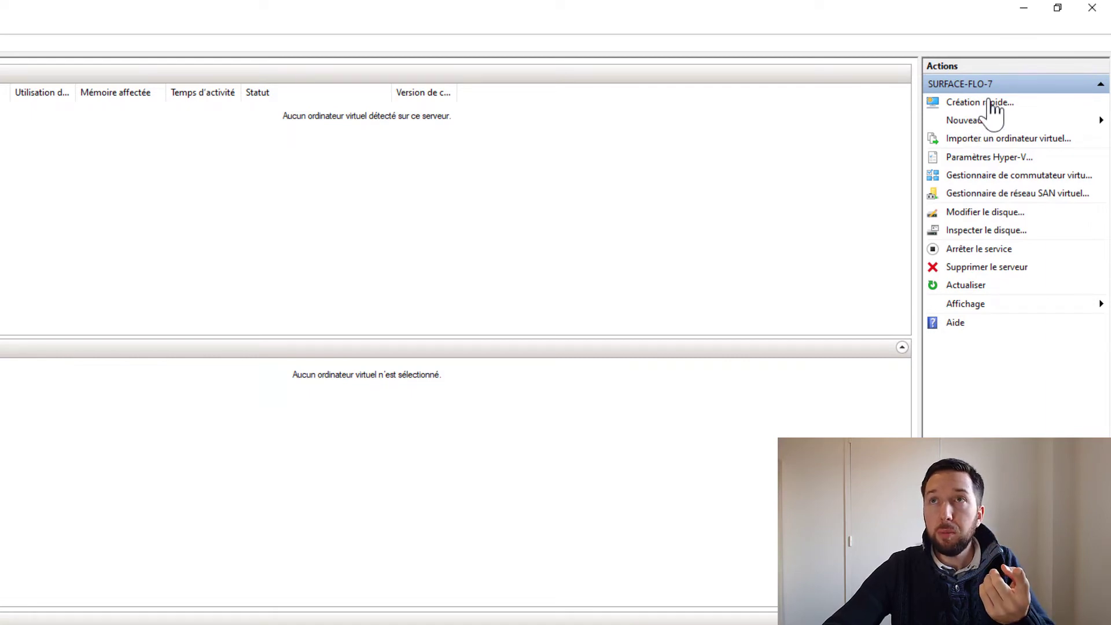
Review the Windows 10 development environment offered in the quick creation gallery, and close the gallery.
click(991, 103)
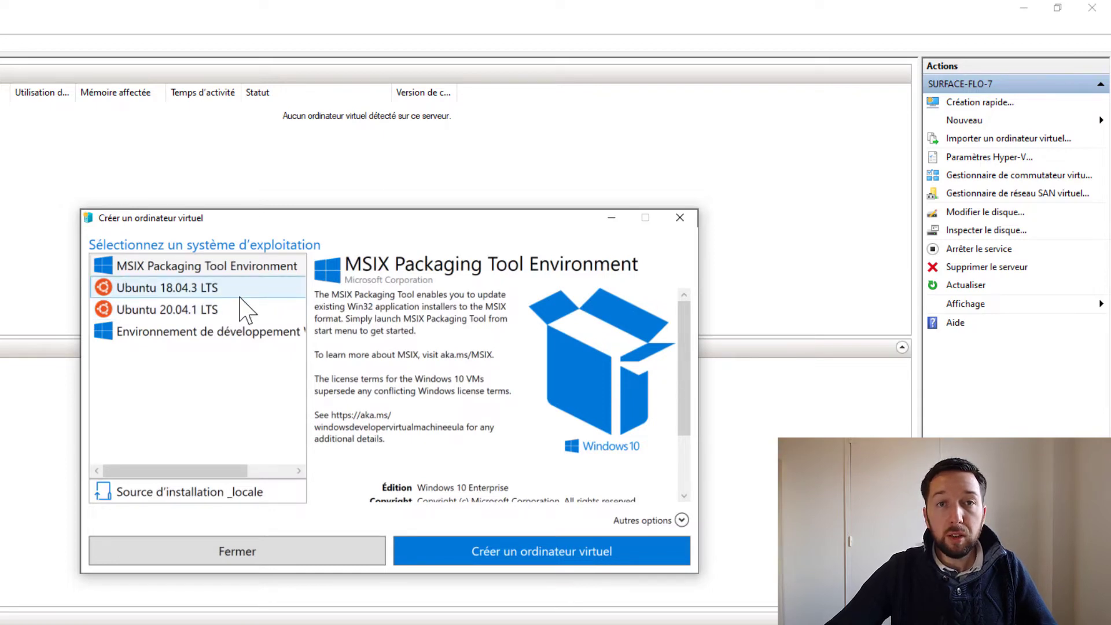
click(204, 334)
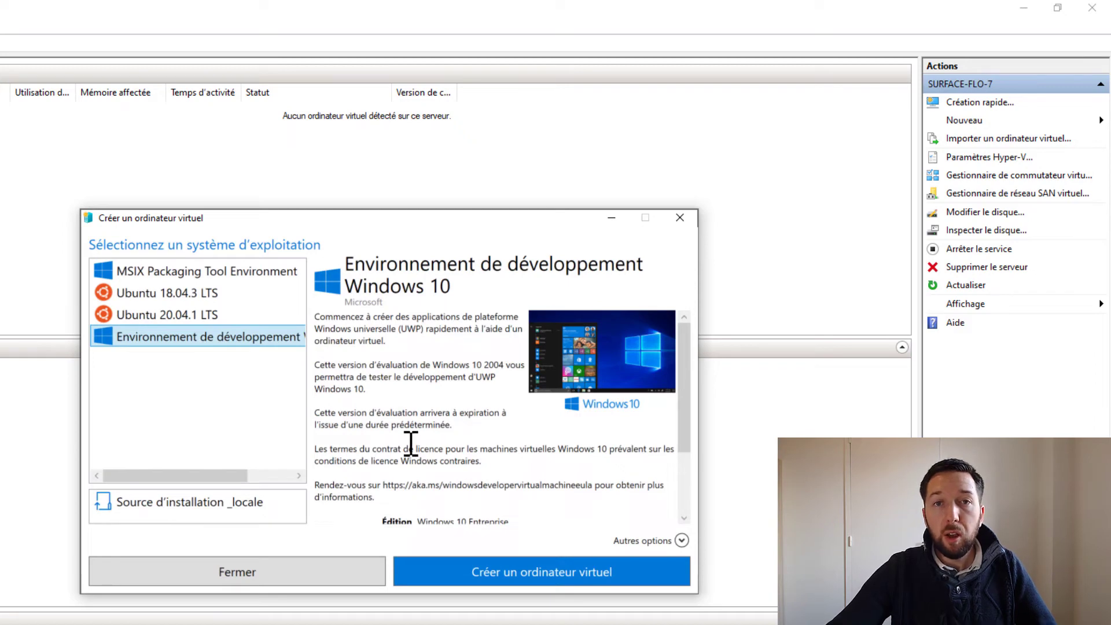
click(540, 574)
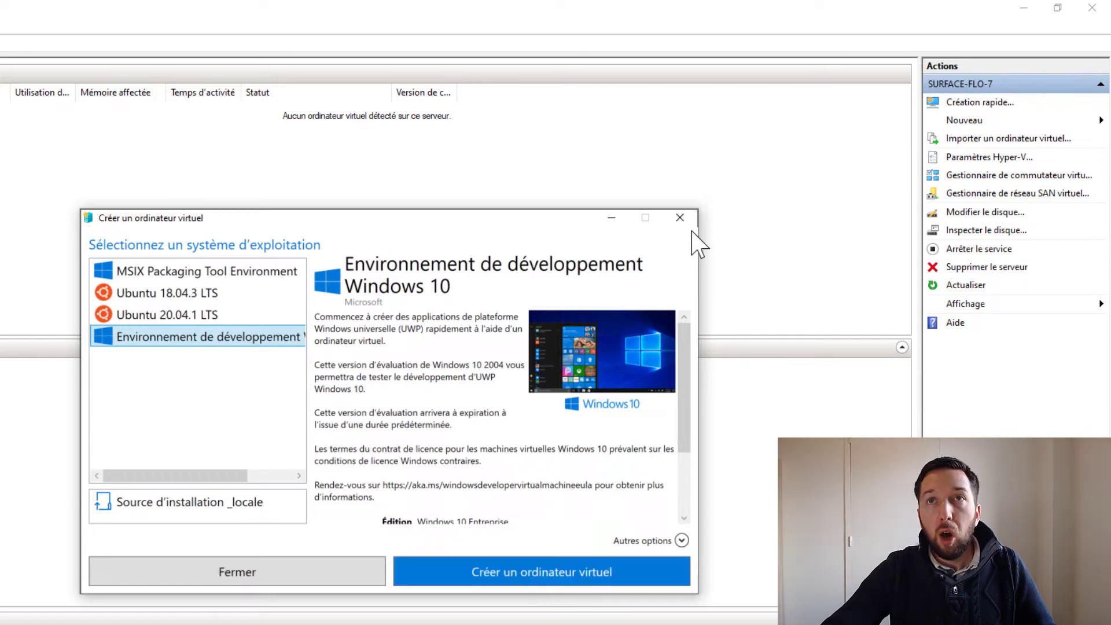
click(680, 217)
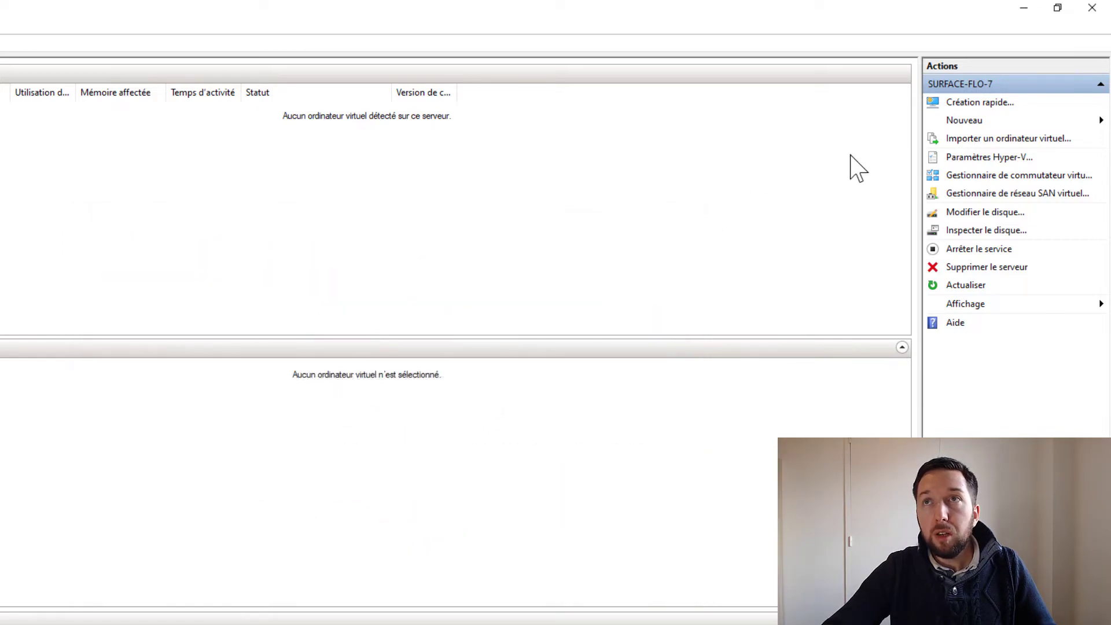
Start a new virtual machine named Windows-10 in the default location and make it Generation 2.
click(972, 120)
click(1024, 122)
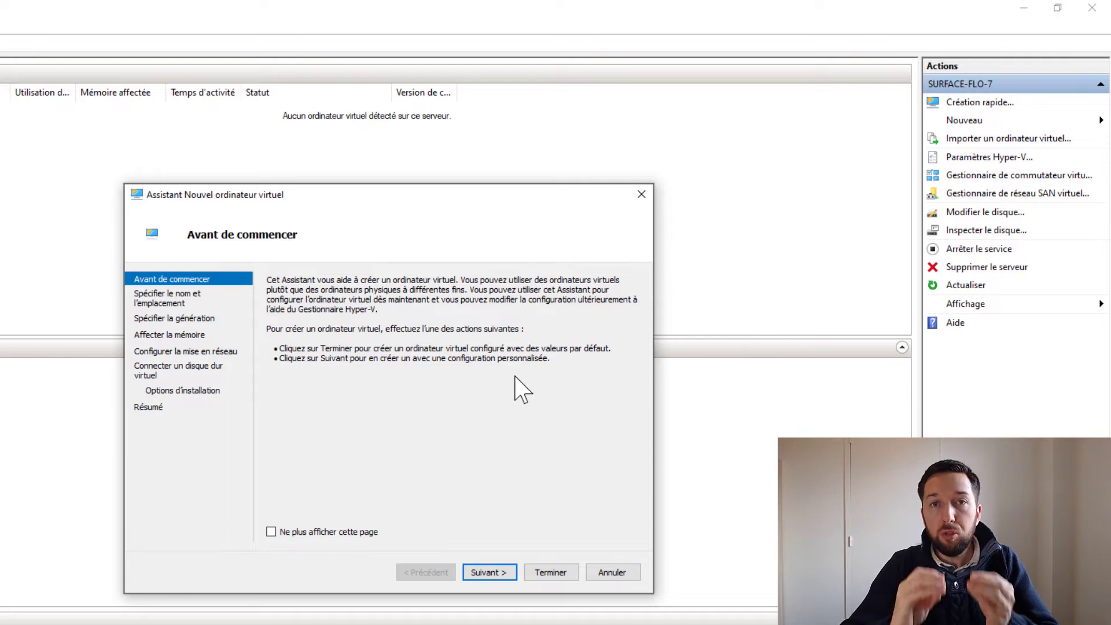
click(488, 572)
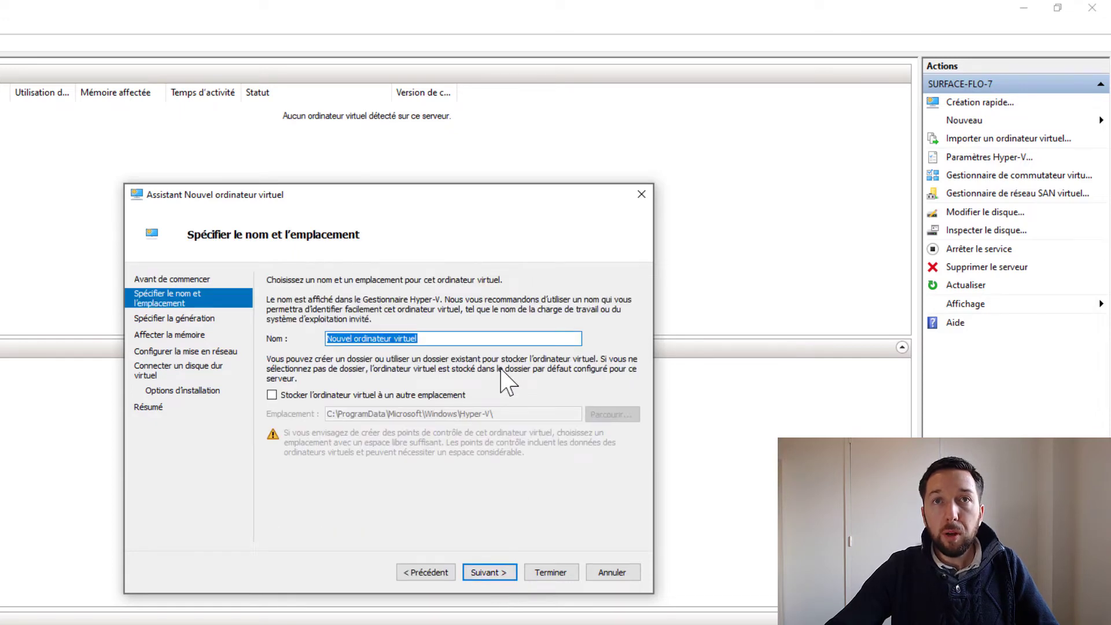
drag(471, 339, 267, 337)
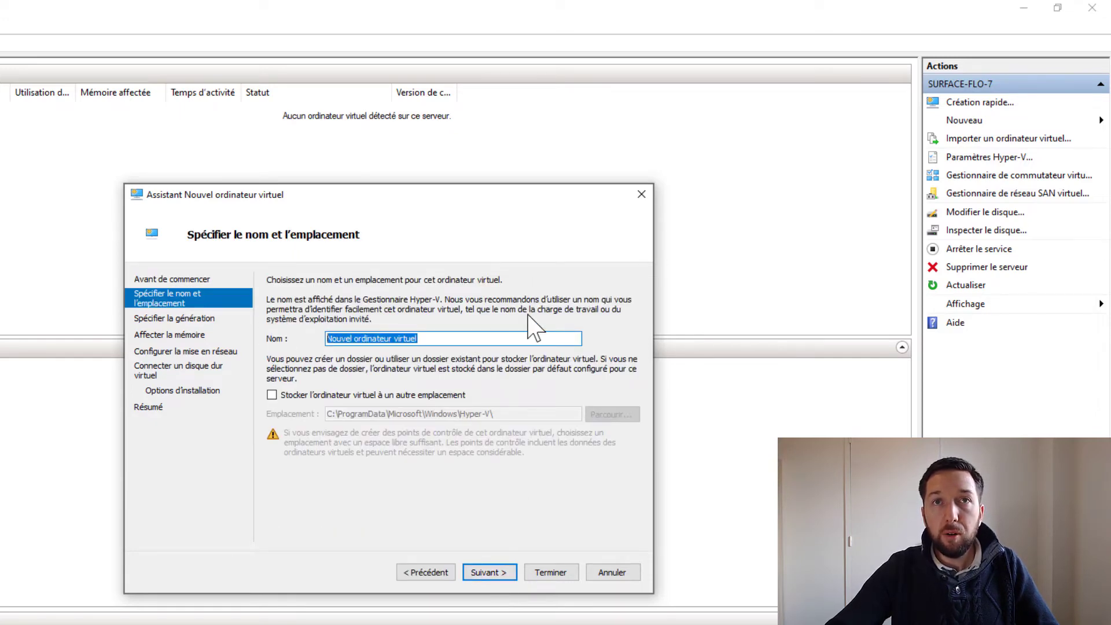
text(Windows-10)
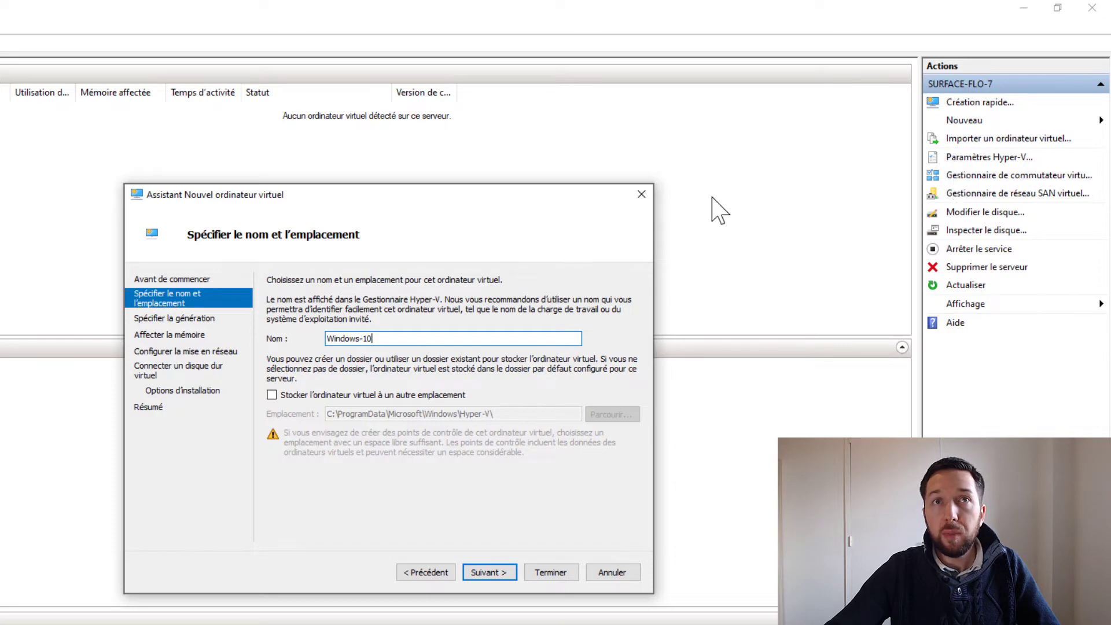
click(512, 585)
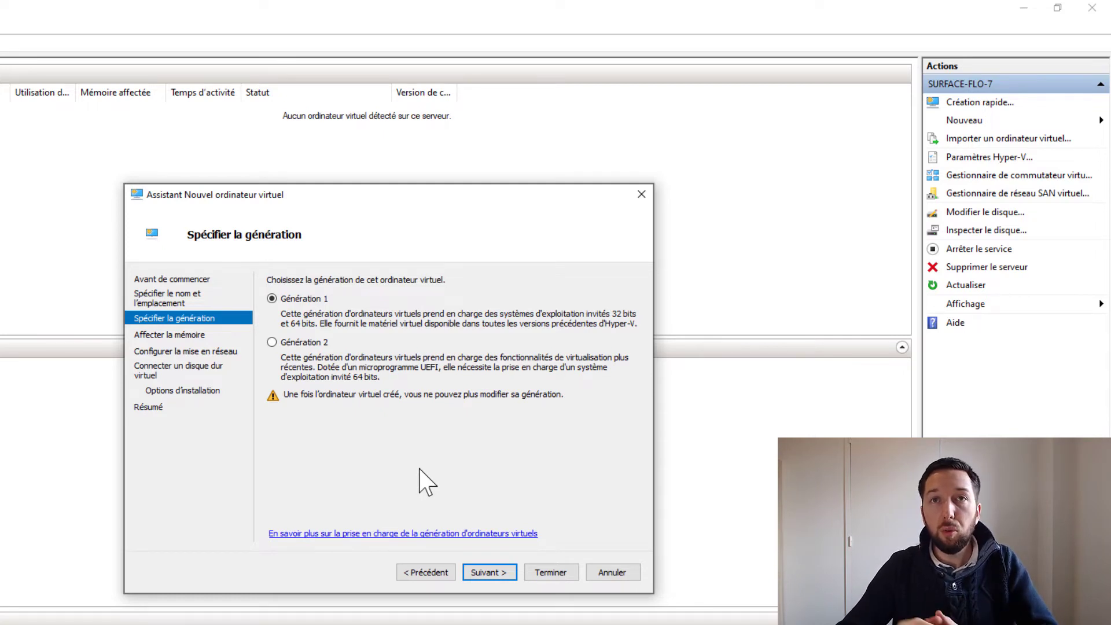
click(292, 344)
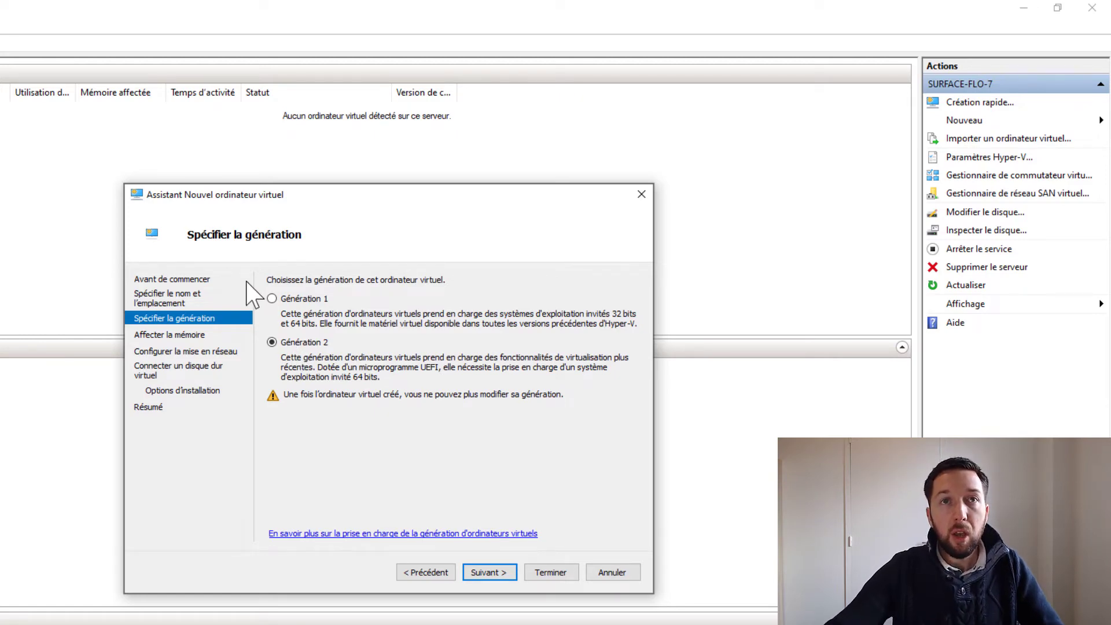
click(487, 573)
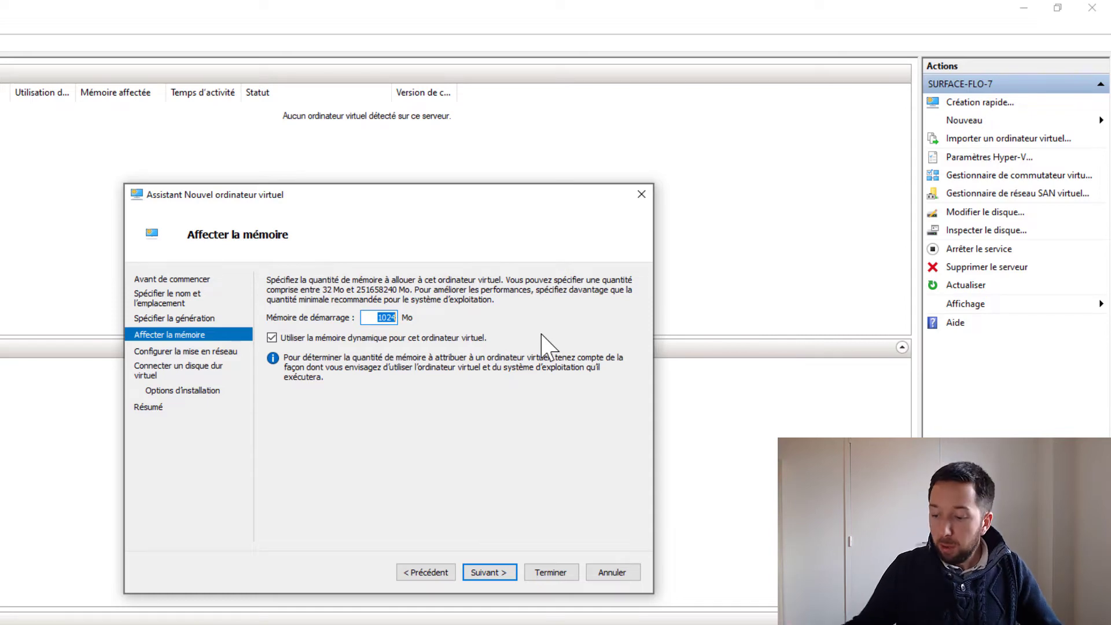
Allocate 4096 MB of startup memory to the virtual machine and disable dynamic memory.
text(4096)
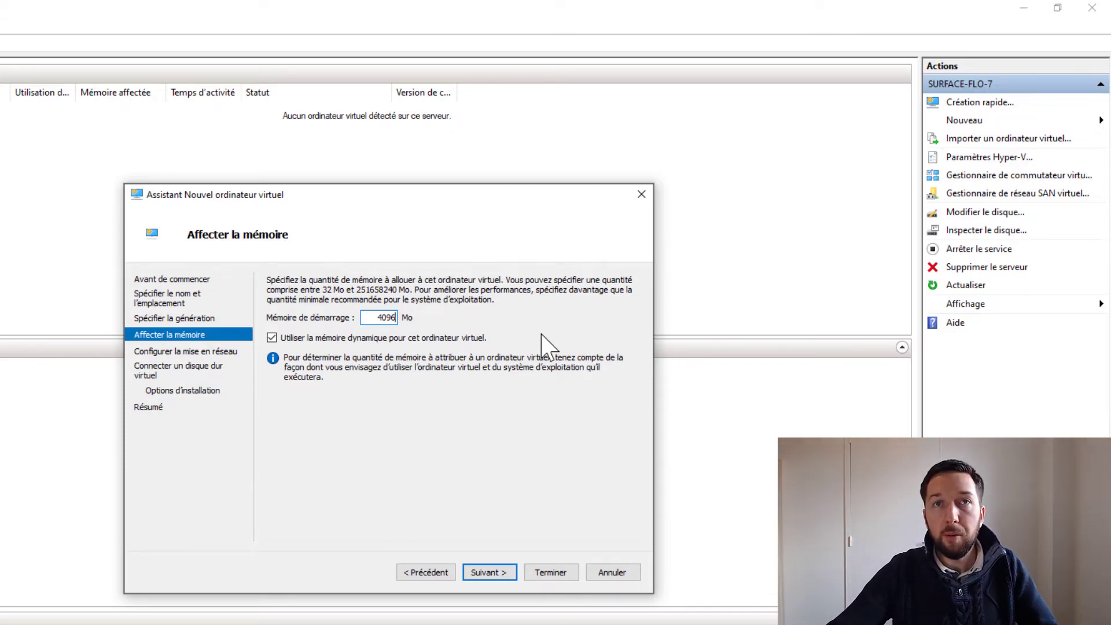
click(369, 340)
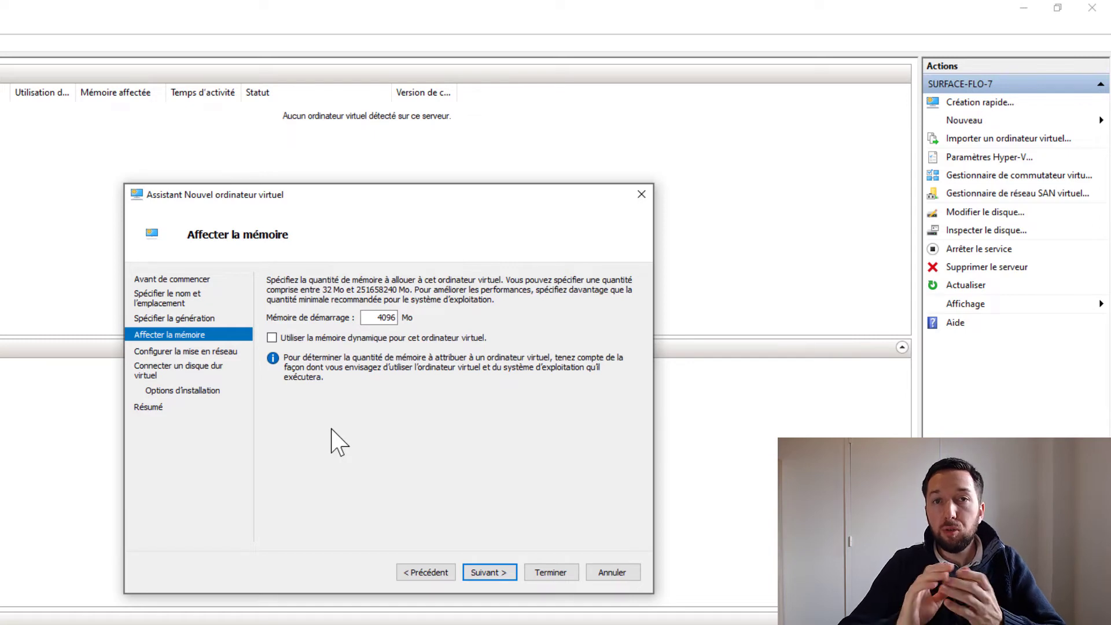
double_click(373, 317)
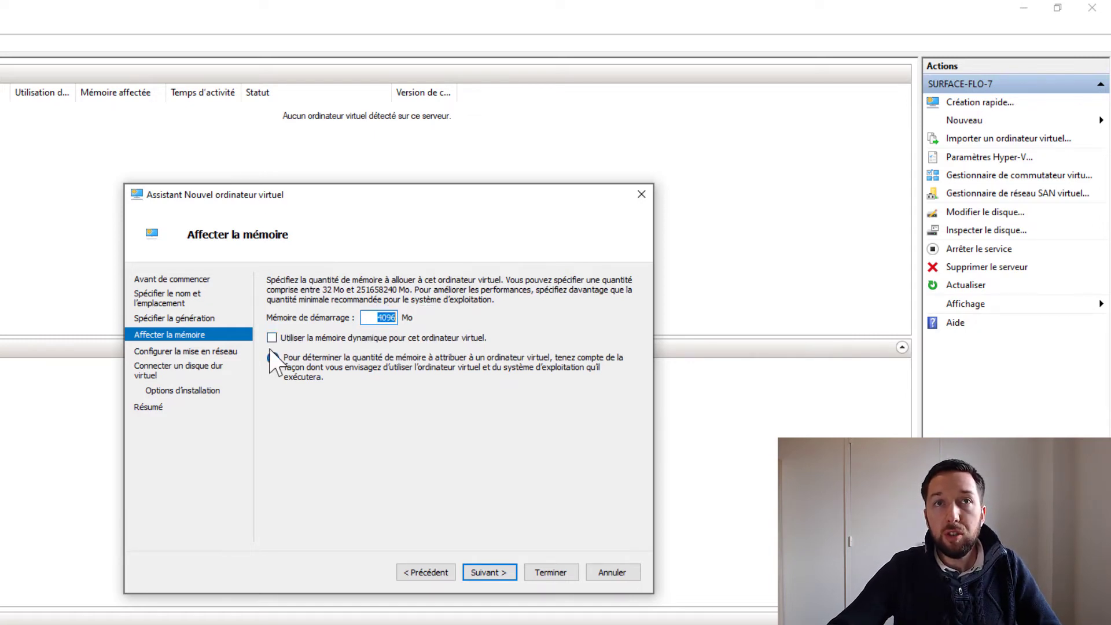
click(493, 574)
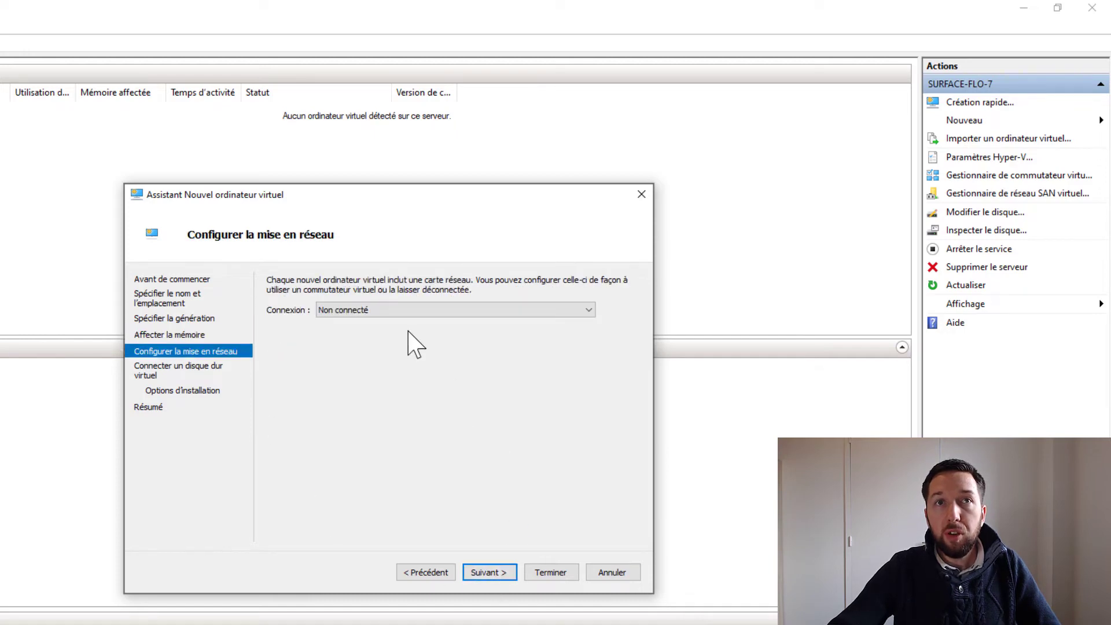
Leave the virtual machine's network connection set to Non connecté.
click(397, 313)
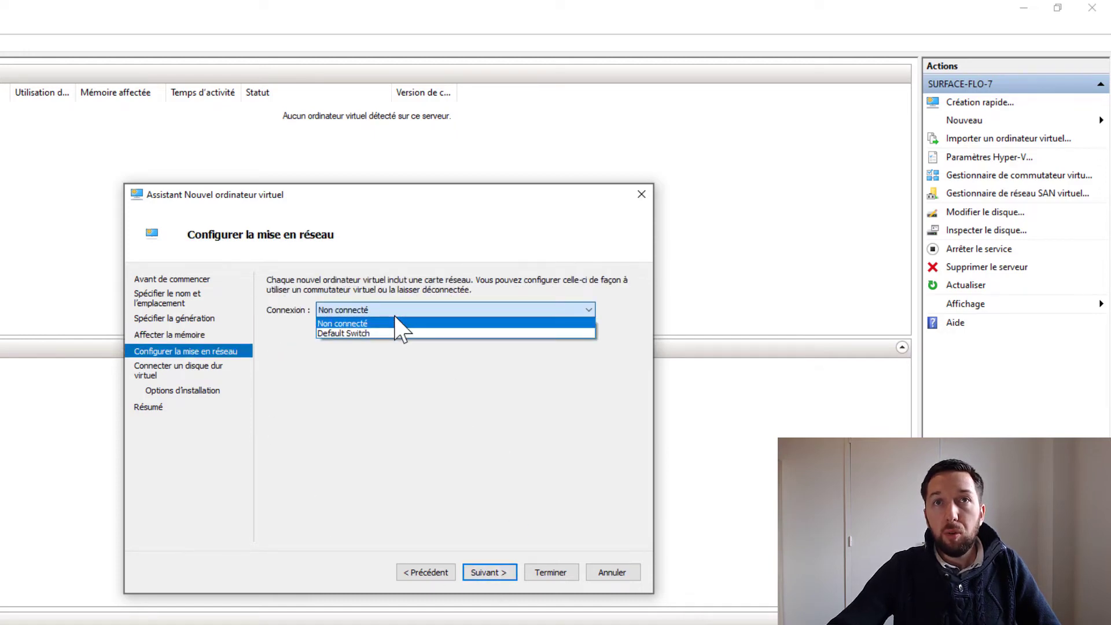
click(359, 324)
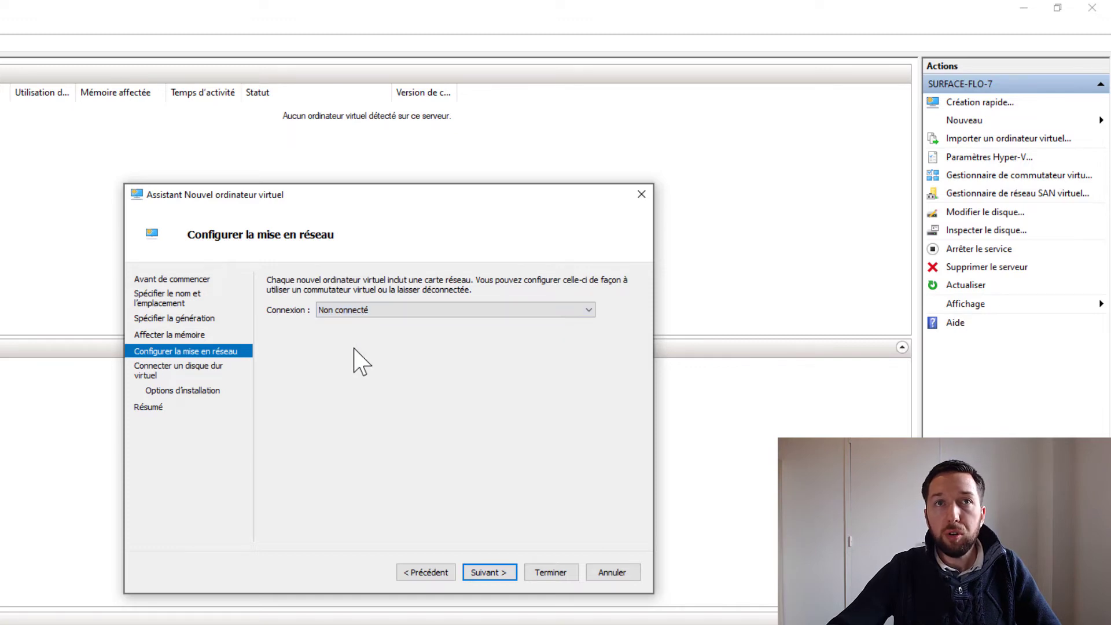
click(486, 574)
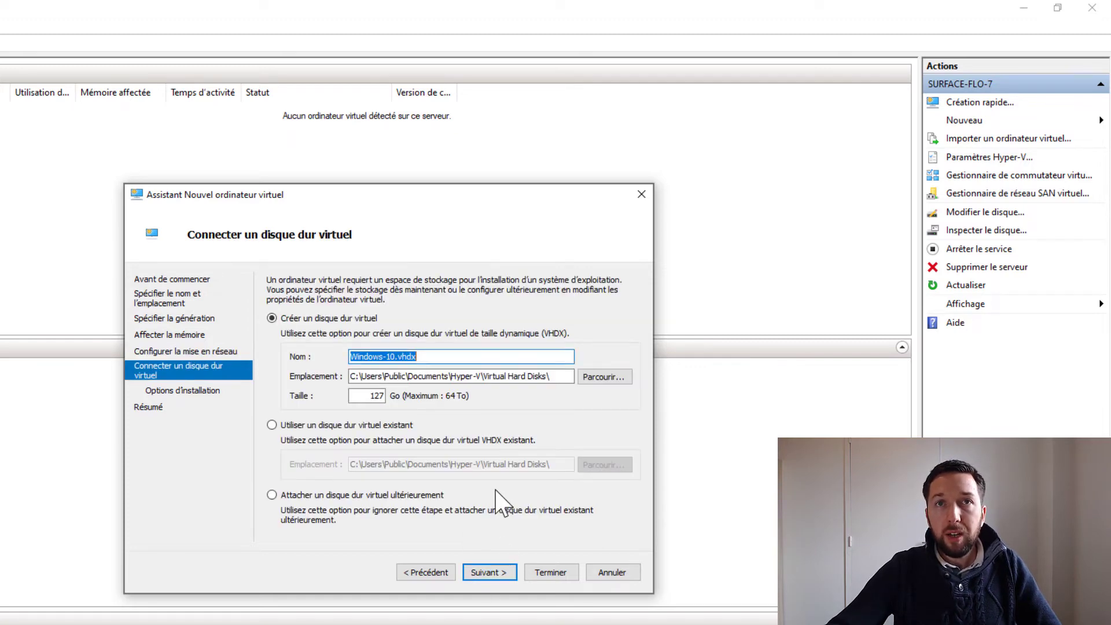
Create the virtual hard disk Windows-10.vhdx in the default location with a size of 40 GB.
click(437, 357)
drag(399, 357, 419, 357)
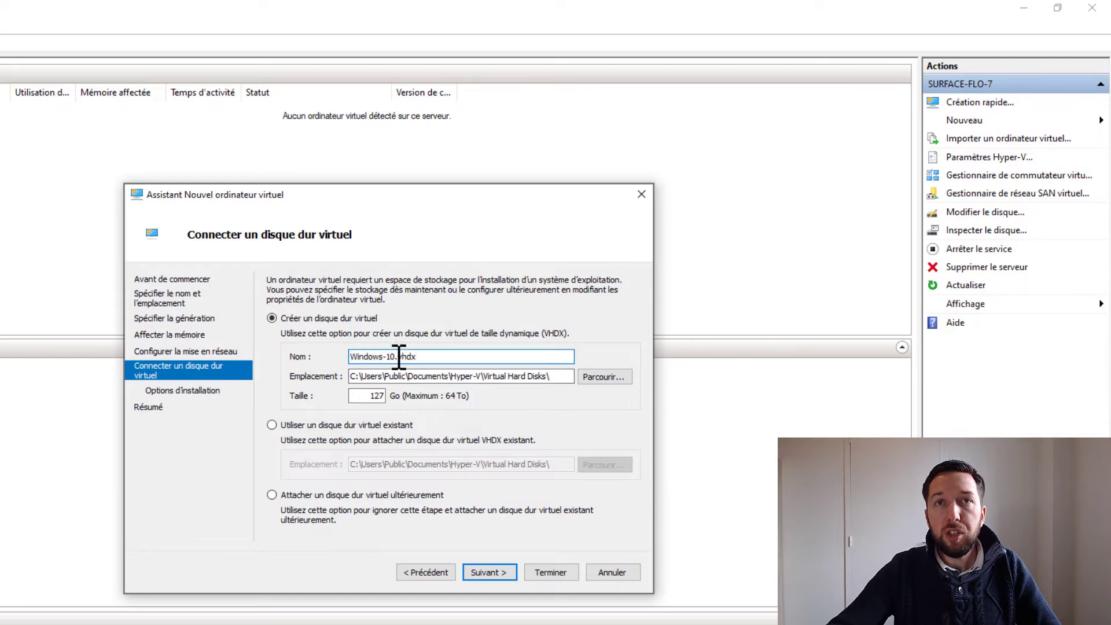
click(453, 357)
drag(360, 376, 587, 390)
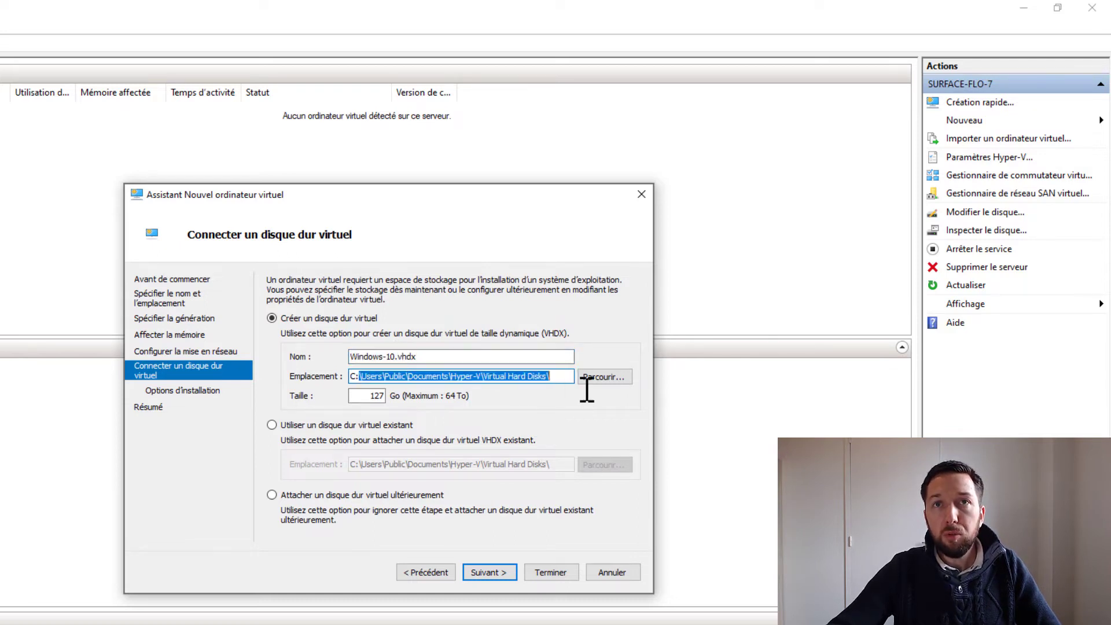
double_click(377, 396)
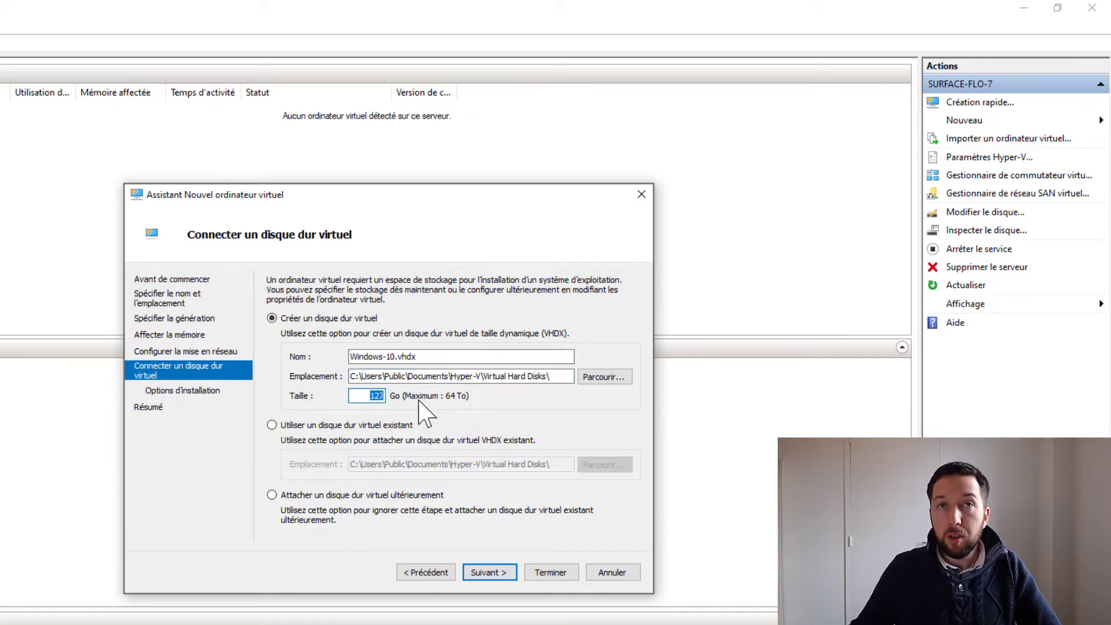
text(40)
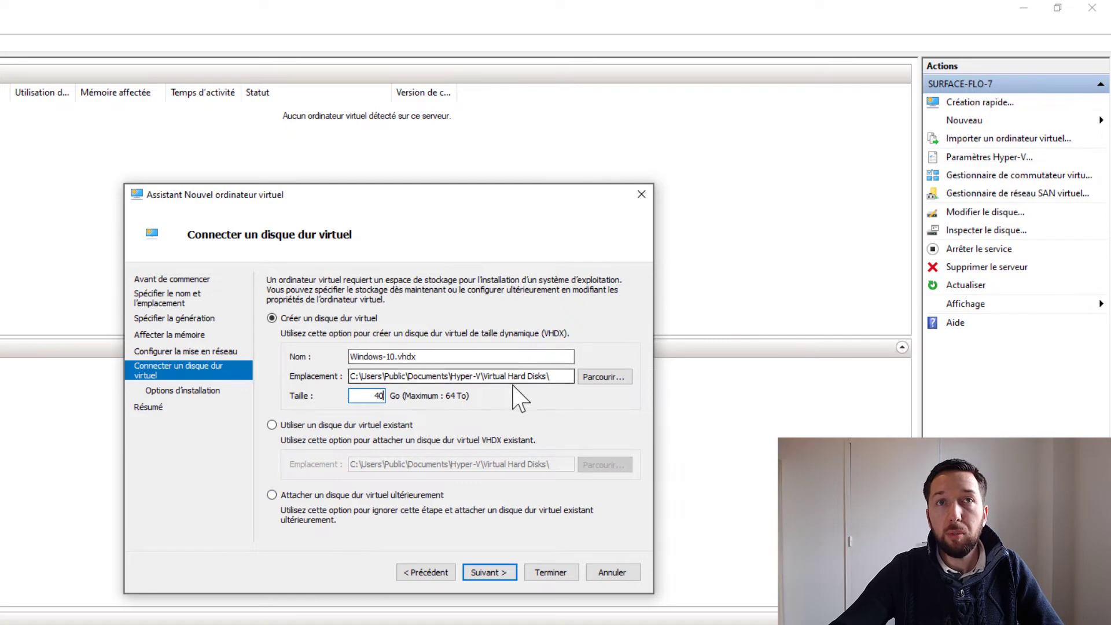
click(507, 577)
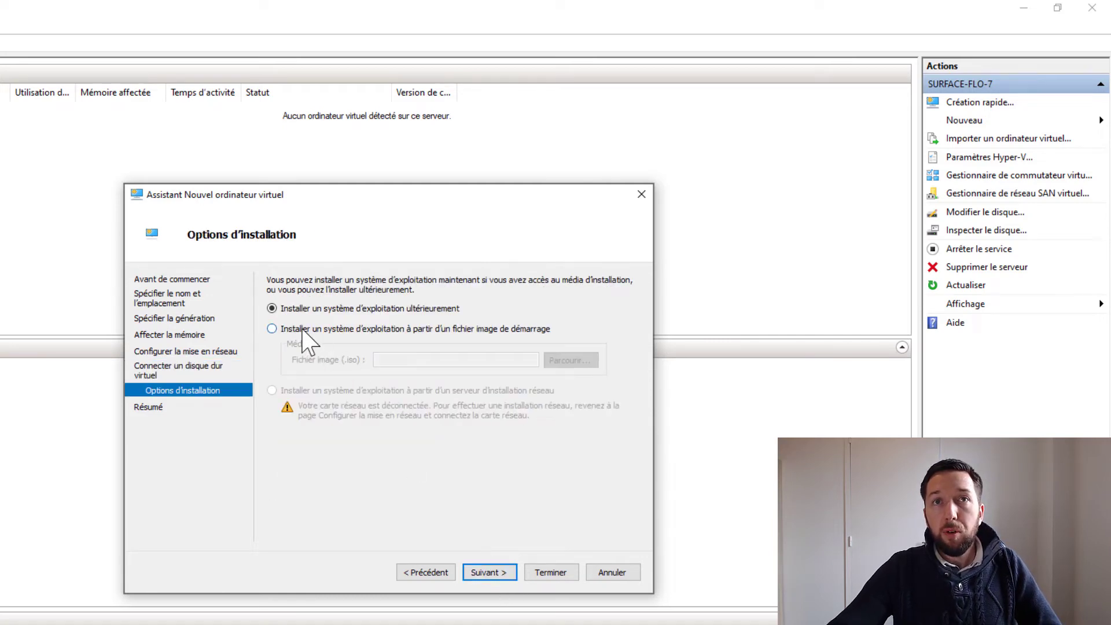
Choose to install the operating system from the boot image Windows-10-v2004-x64.iso on the desktop.
click(272, 329)
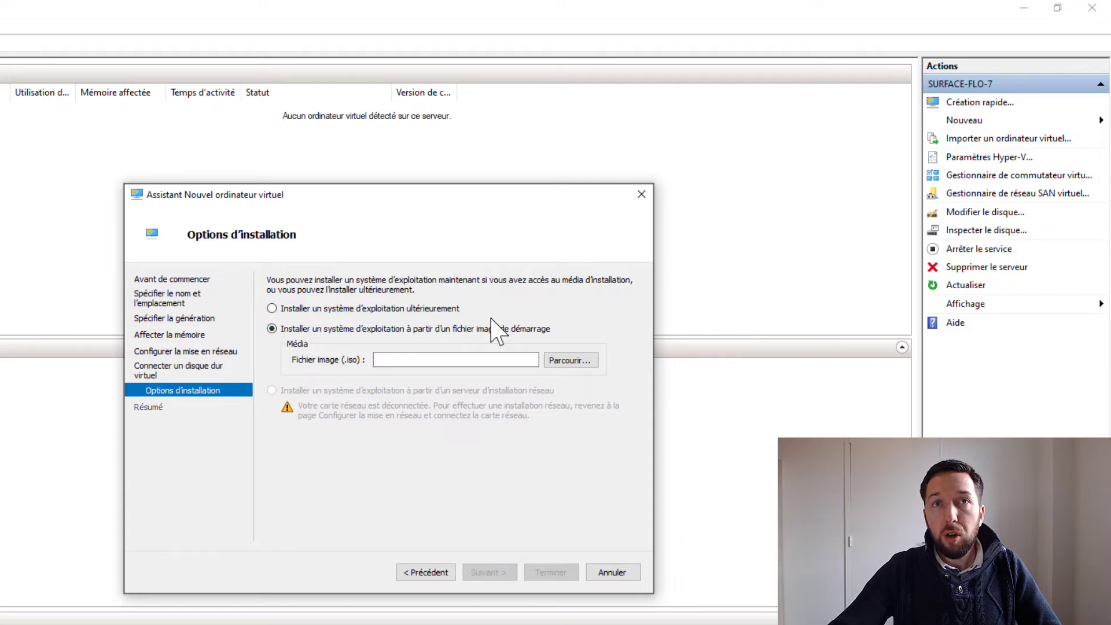
click(567, 360)
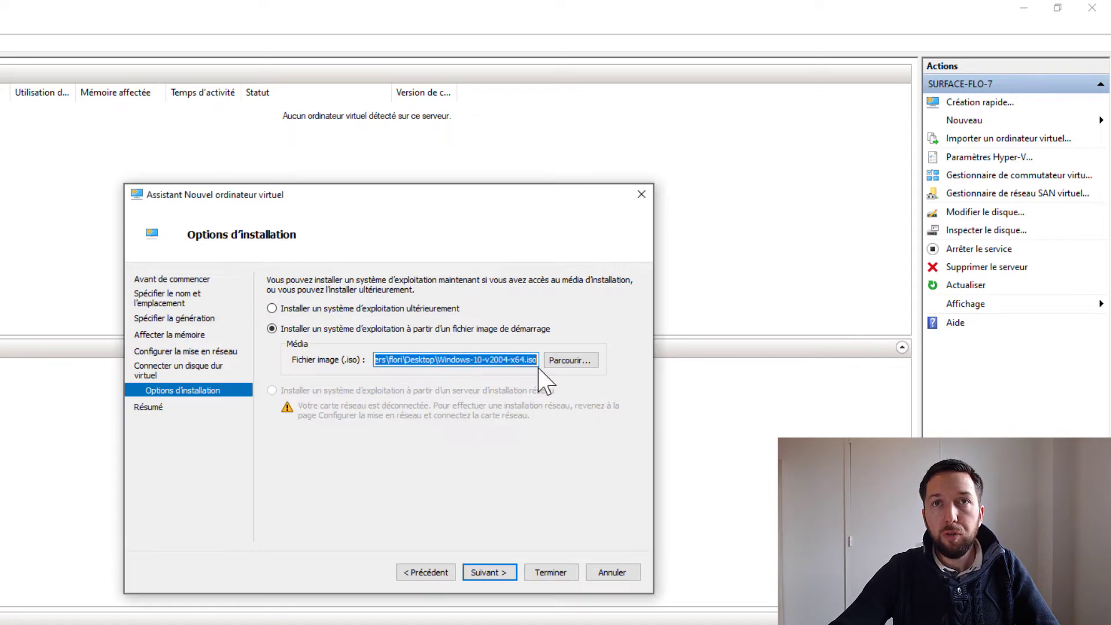
Accept the installation options and finish the wizard to create the Windows-10 virtual machine.
click(487, 573)
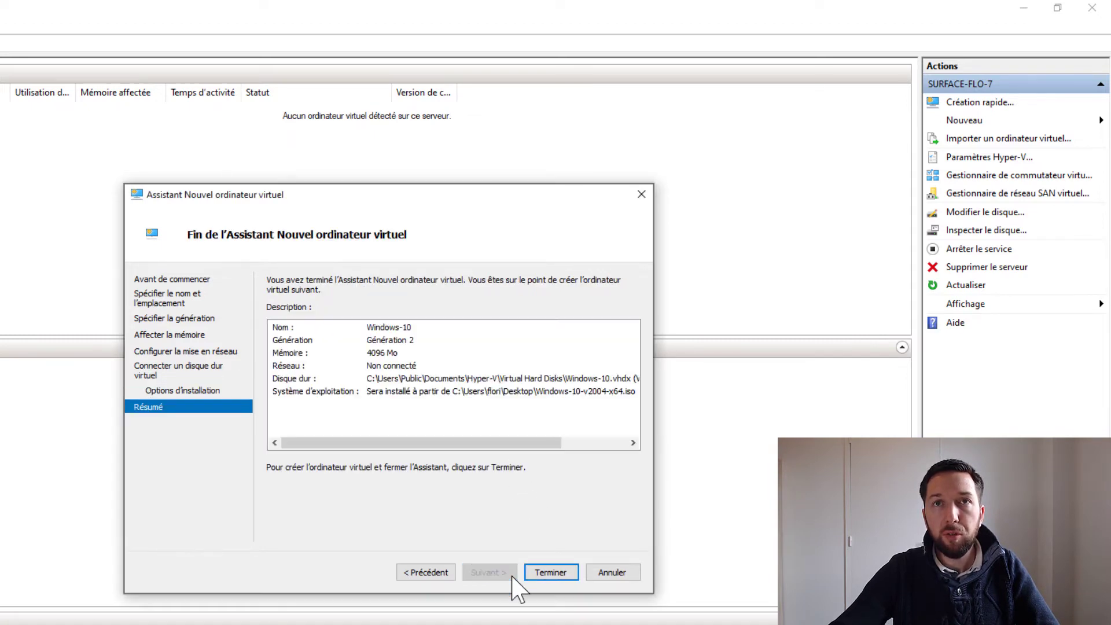
click(549, 573)
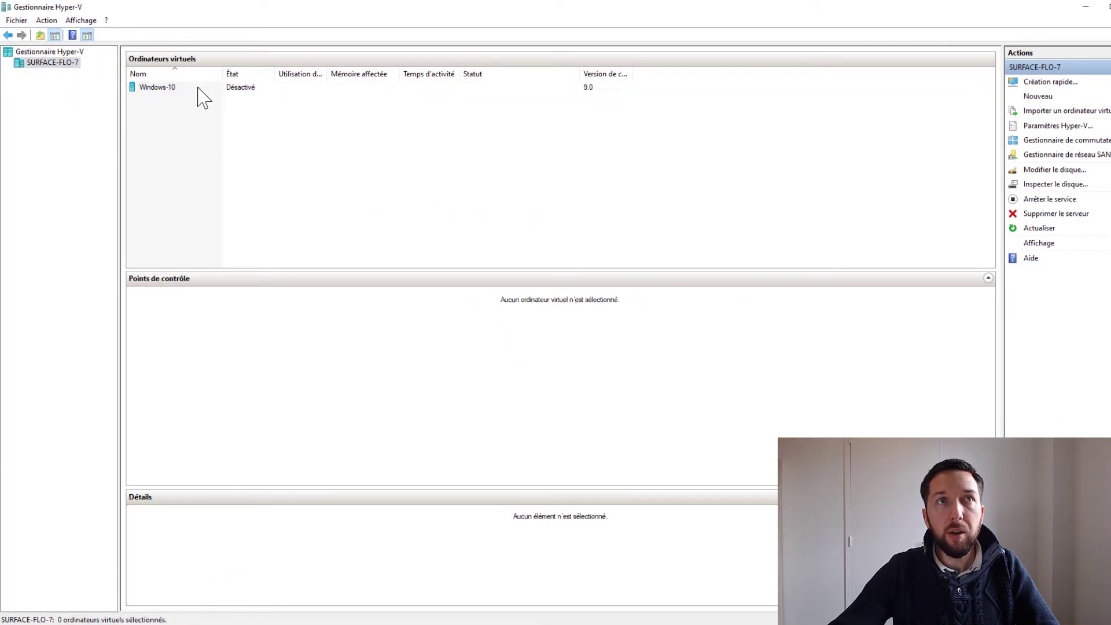
Open the Windows-10 virtual machine's settings and review its firmware boot order, security and memory options.
click(231, 87)
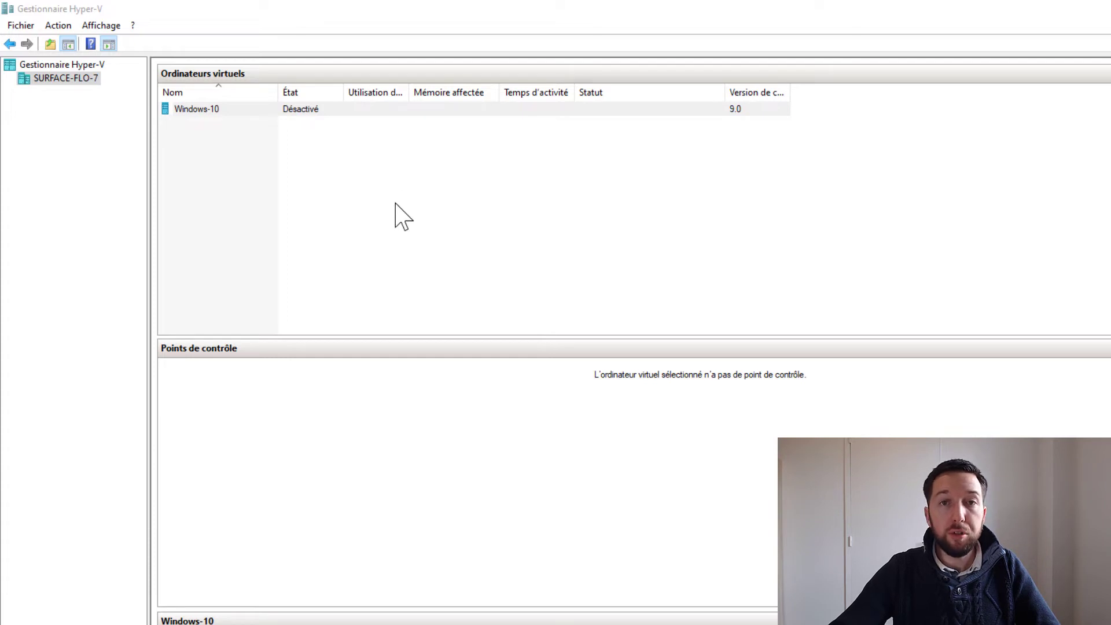
right_click(242, 111)
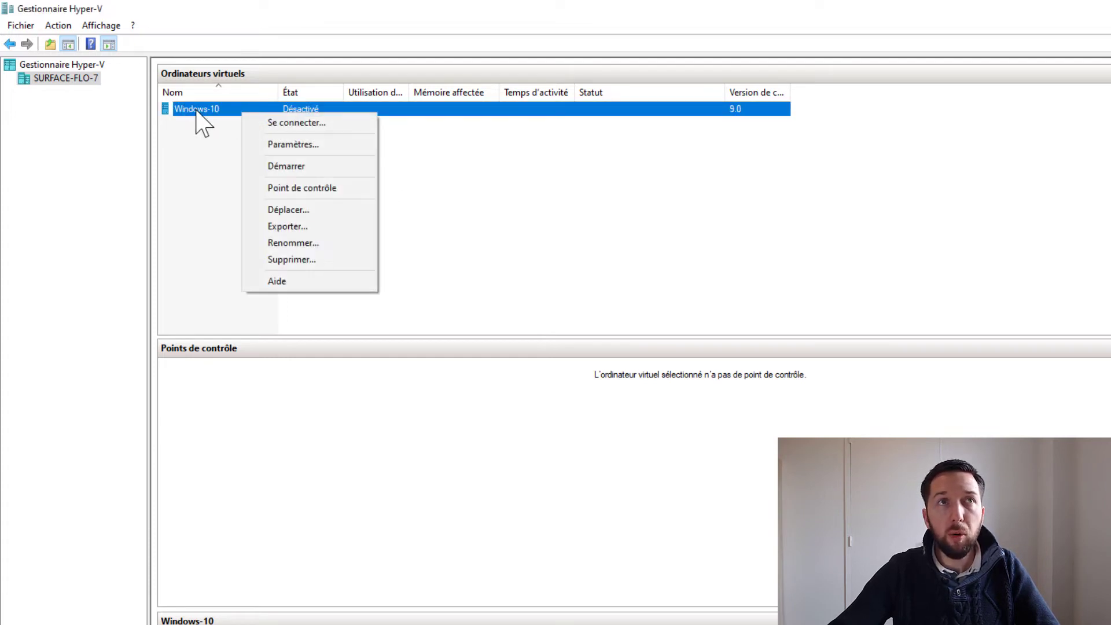
click(328, 151)
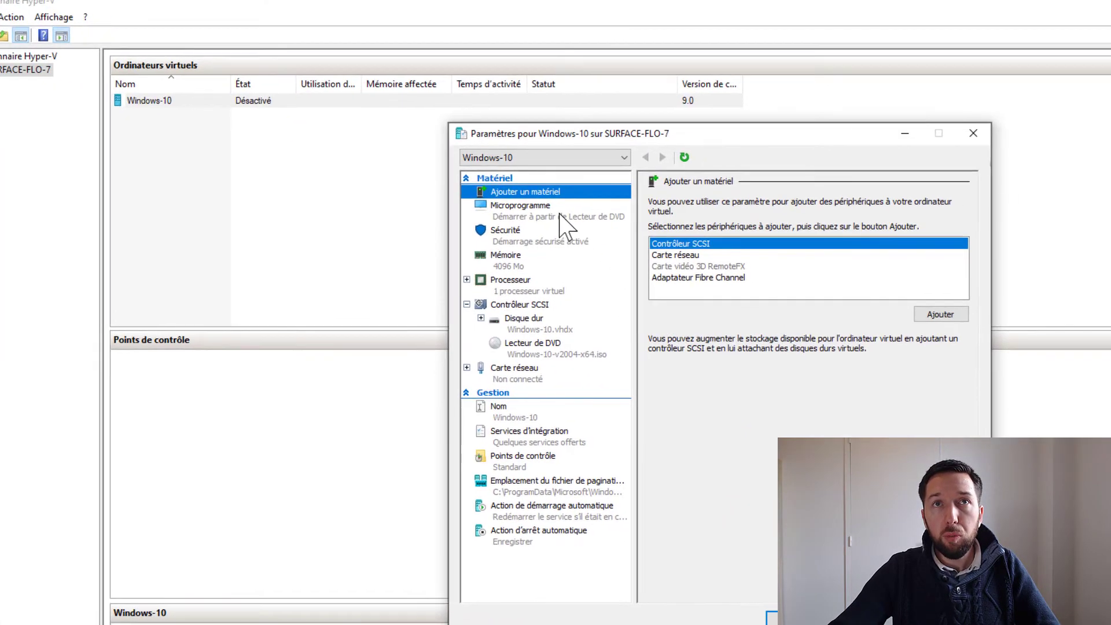
click(598, 223)
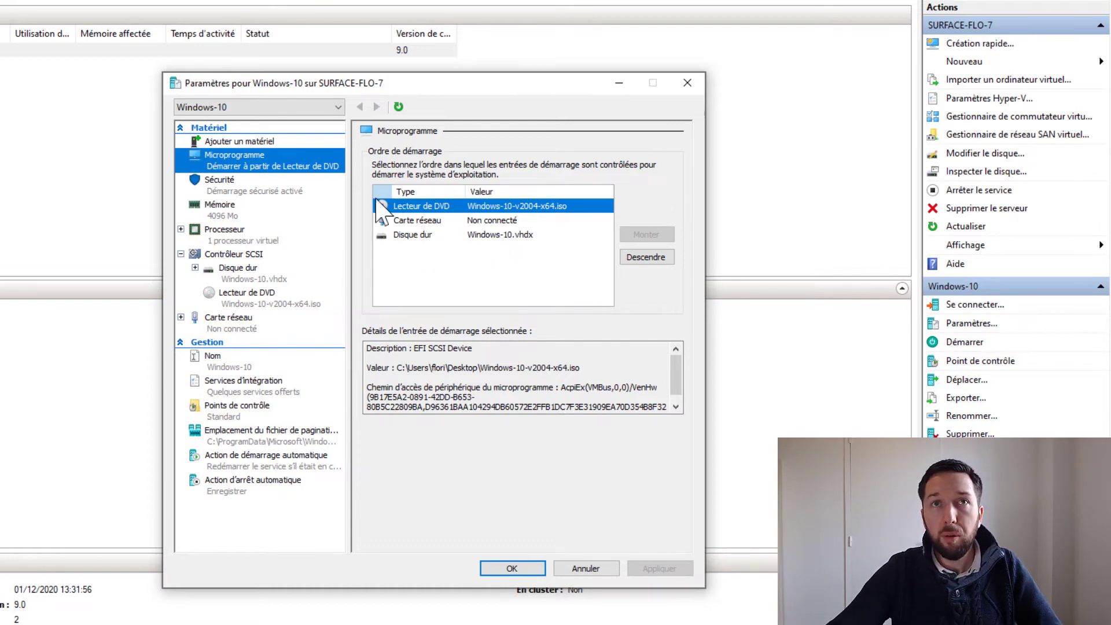
click(242, 190)
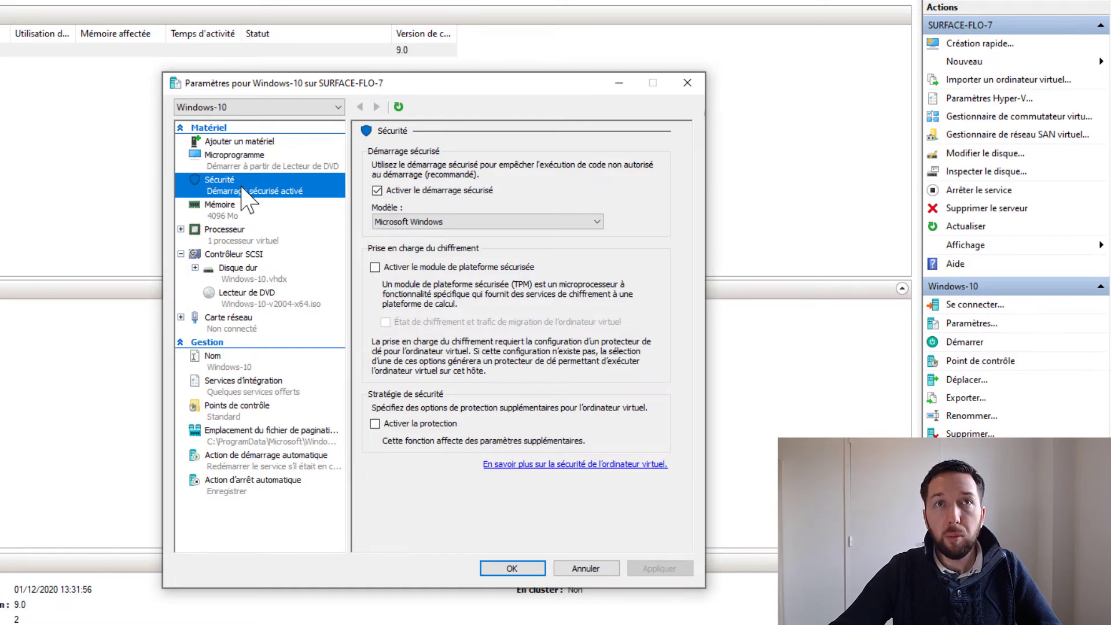
click(233, 210)
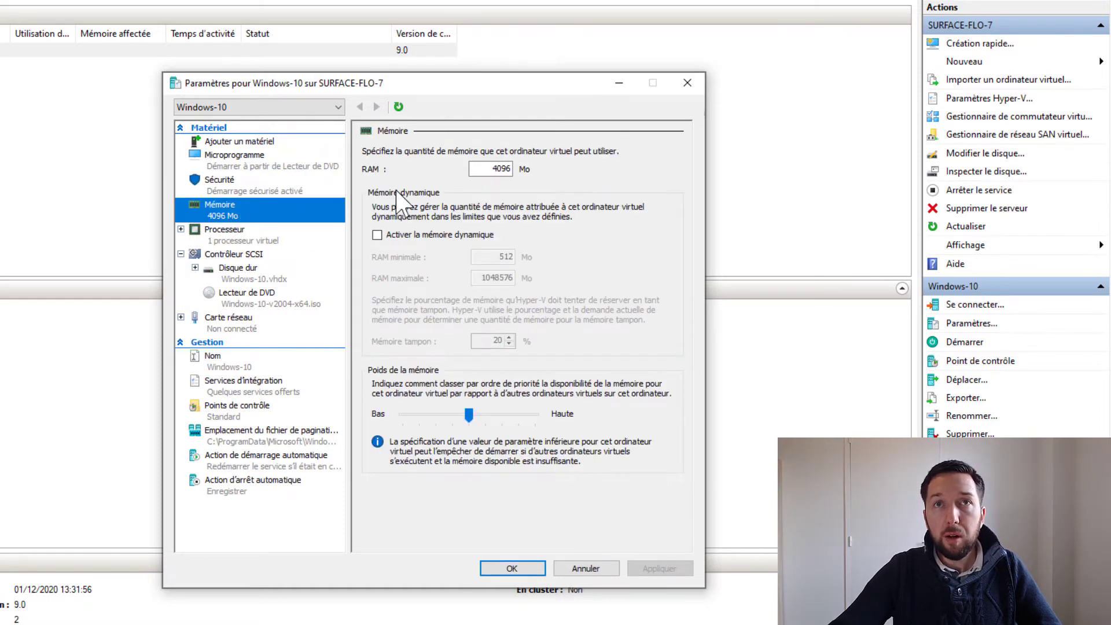
Set the virtual machine's number of virtual processors to 2.
click(264, 242)
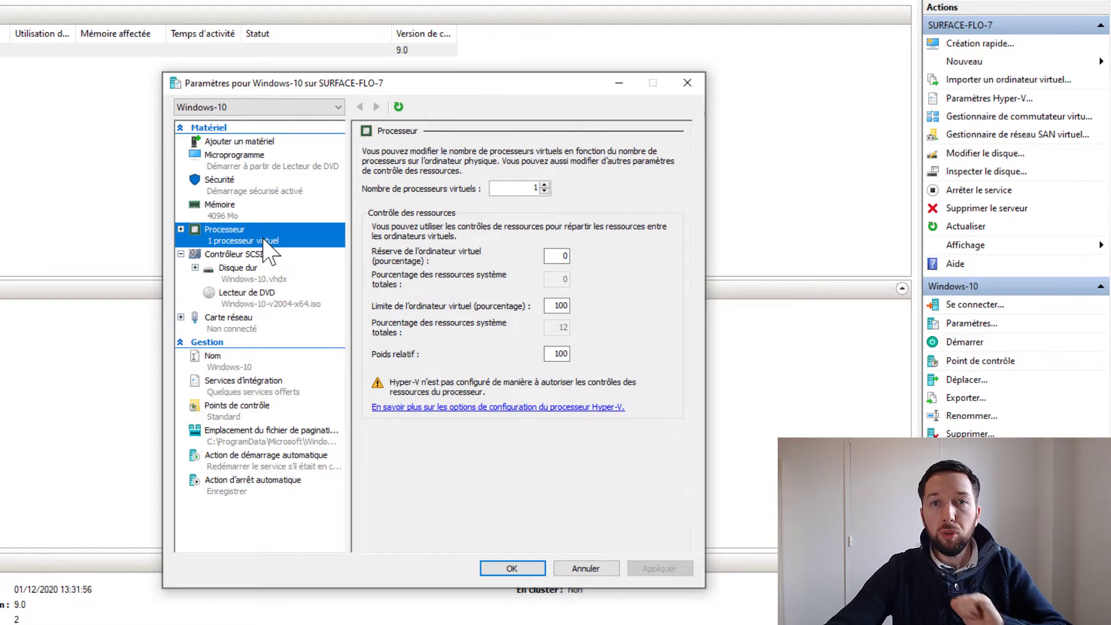
click(544, 185)
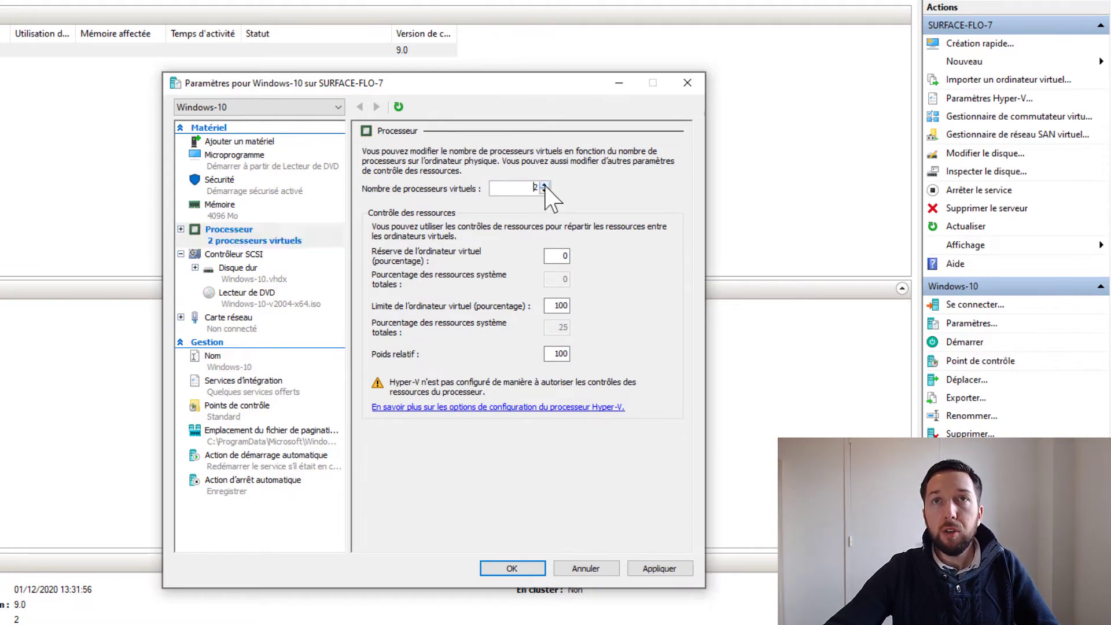
click(512, 189)
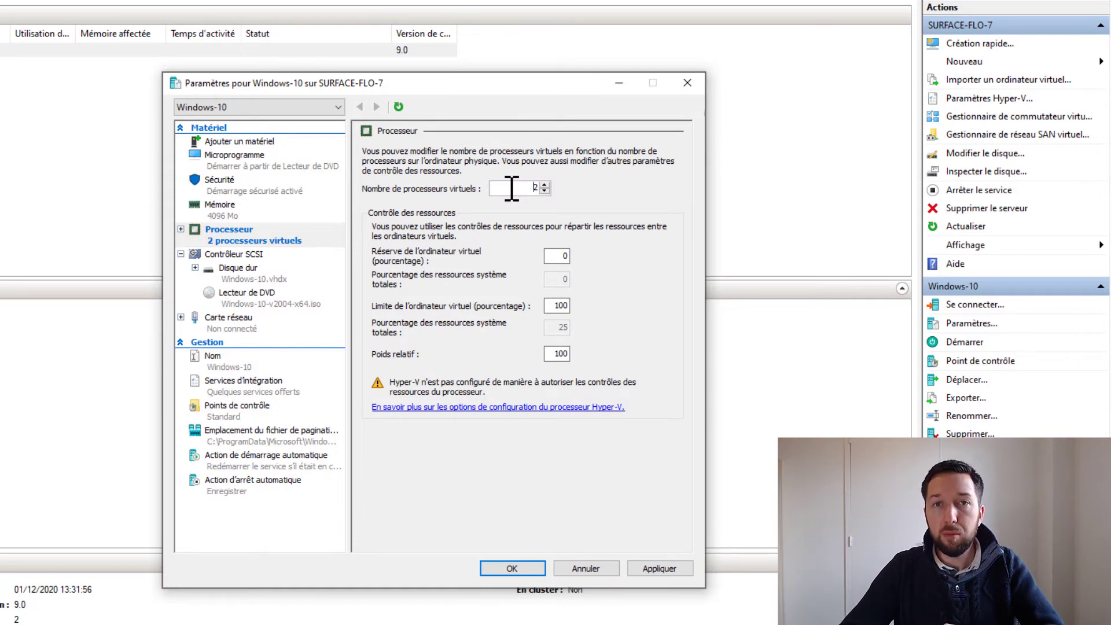
Review the SCSI controller, the attached virtual hard disk and the DVD drive's image file.
click(248, 257)
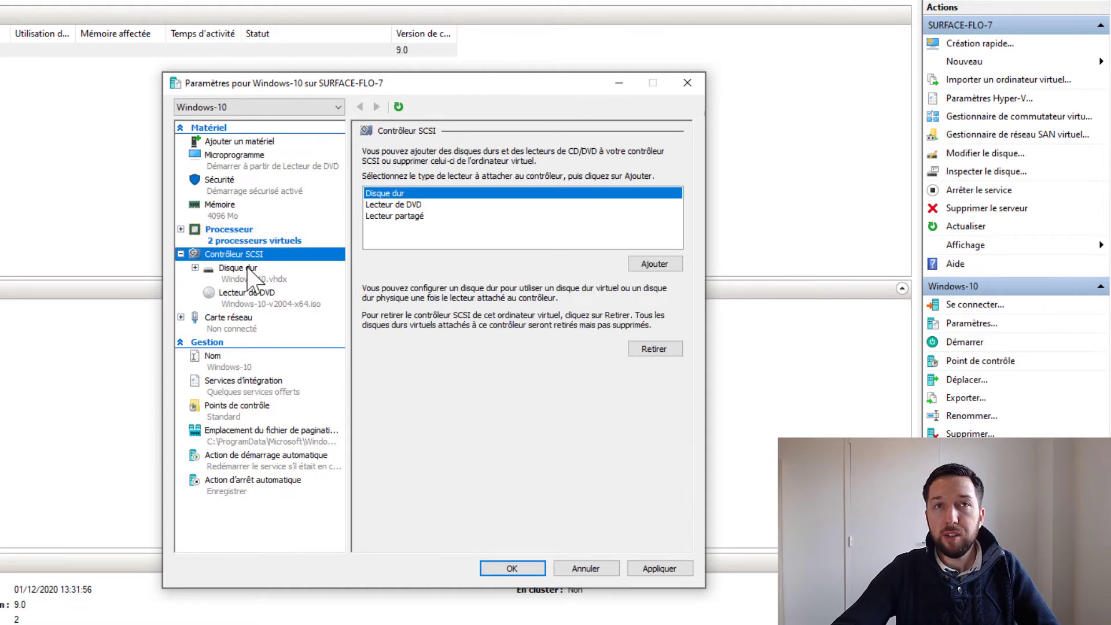
click(249, 270)
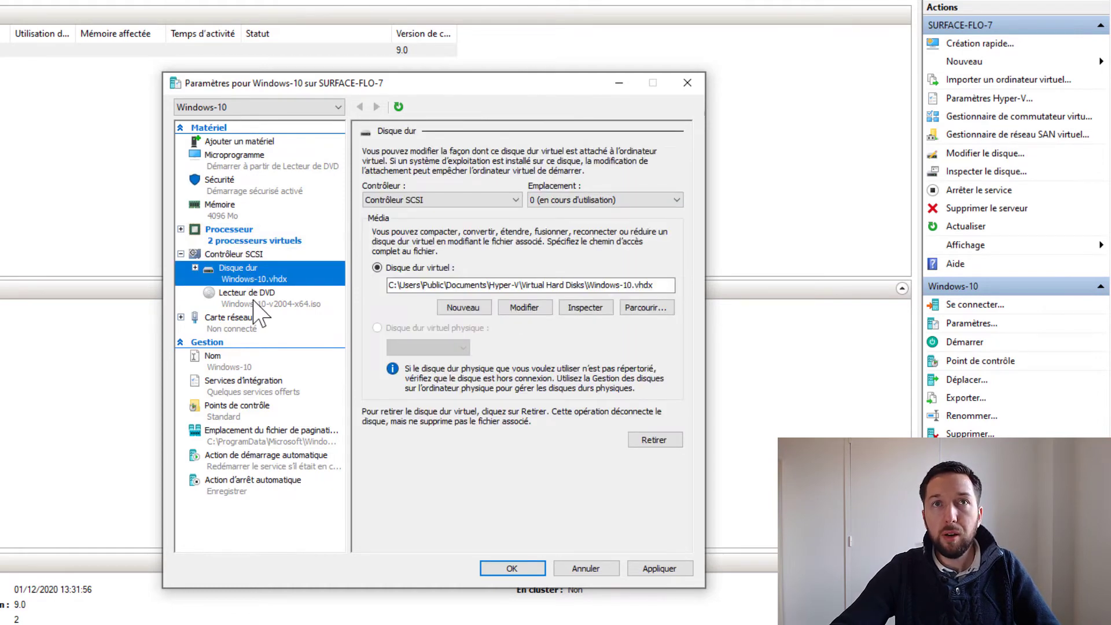
click(253, 301)
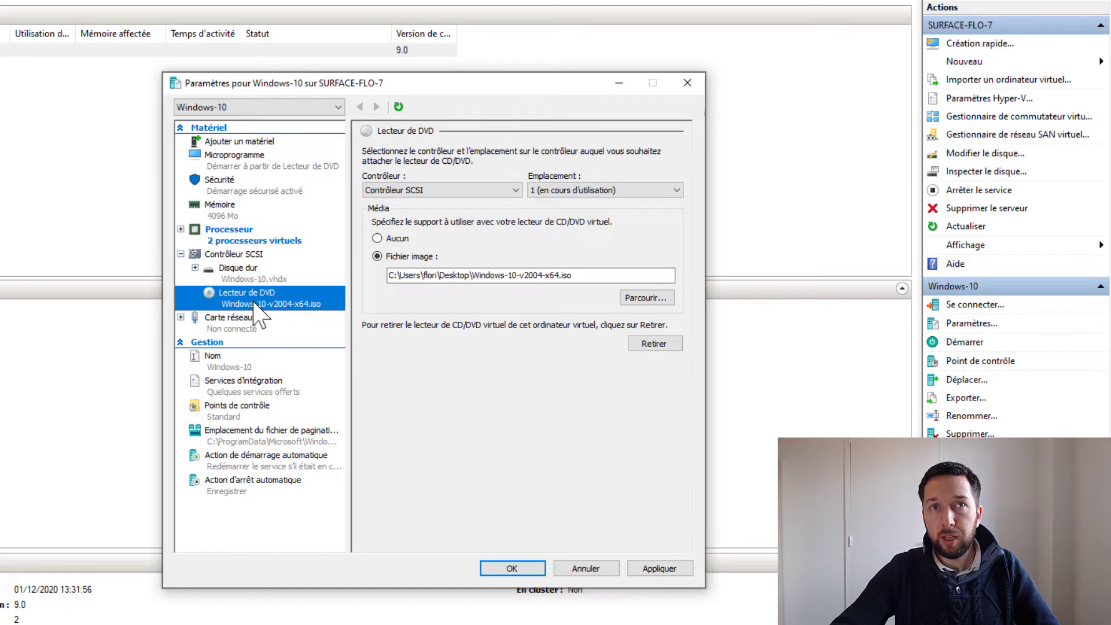
Review the network adapter's virtual switch choices and sub-options, and the virtual machine's name and notes.
click(241, 317)
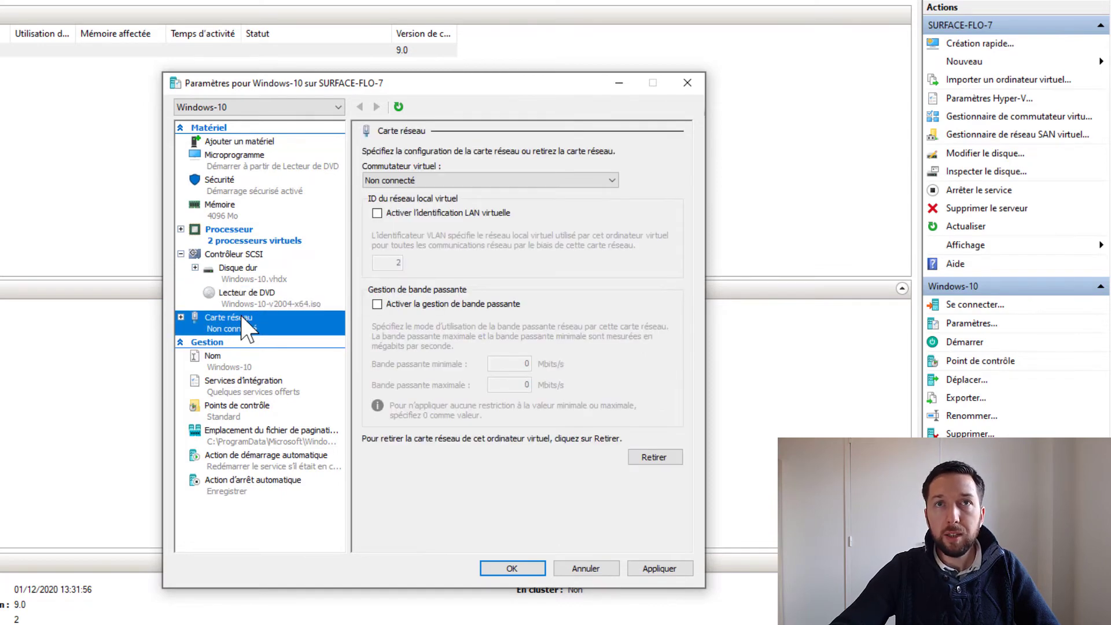
click(408, 181)
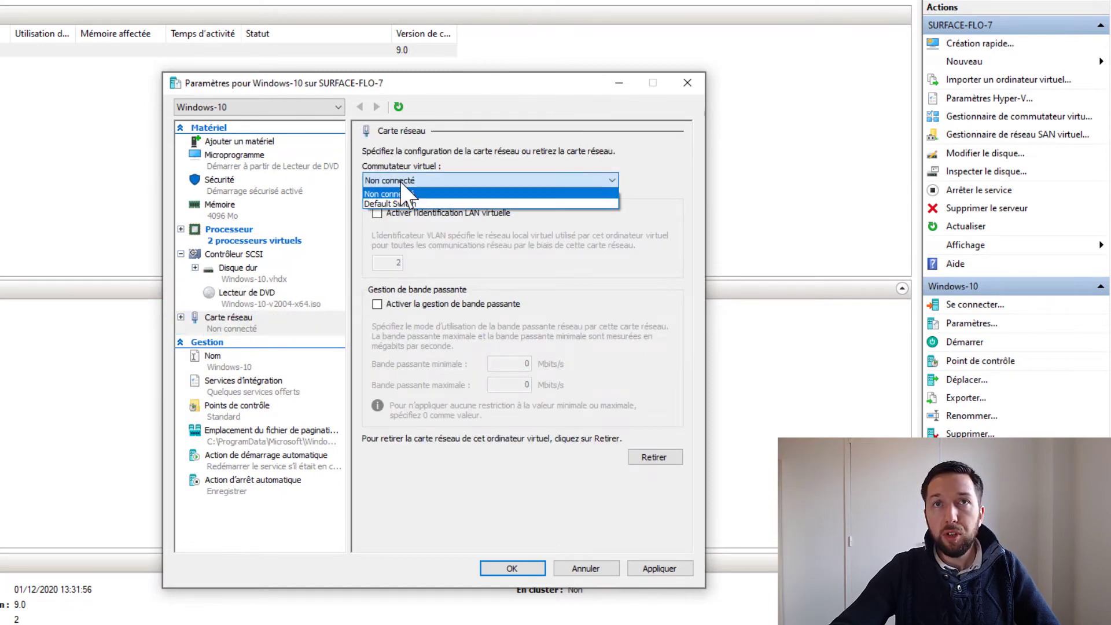
click(420, 181)
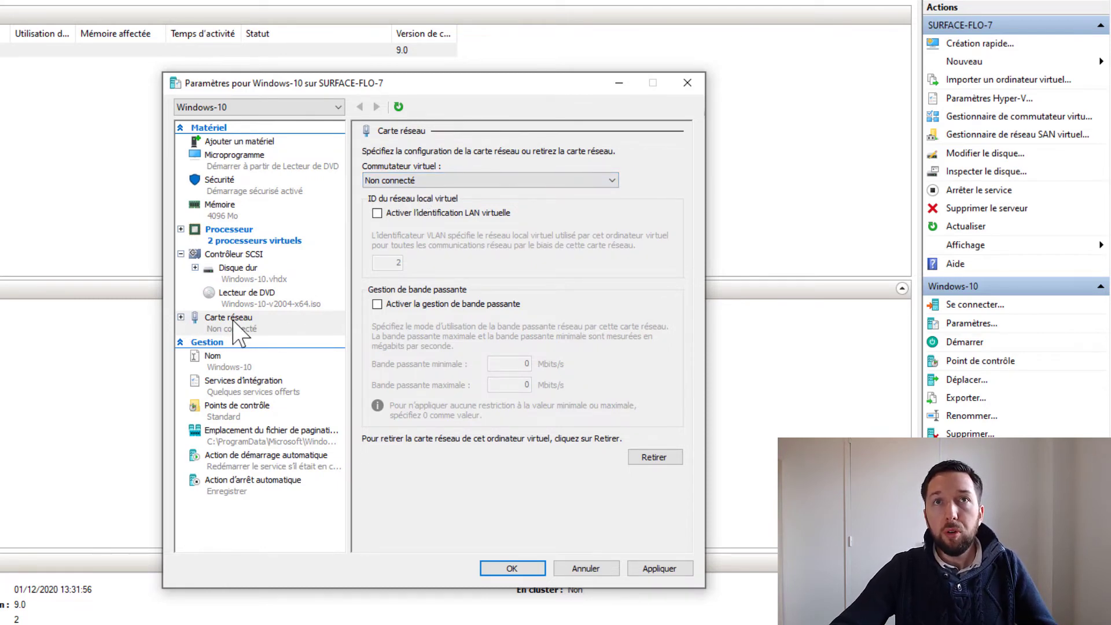
click(196, 326)
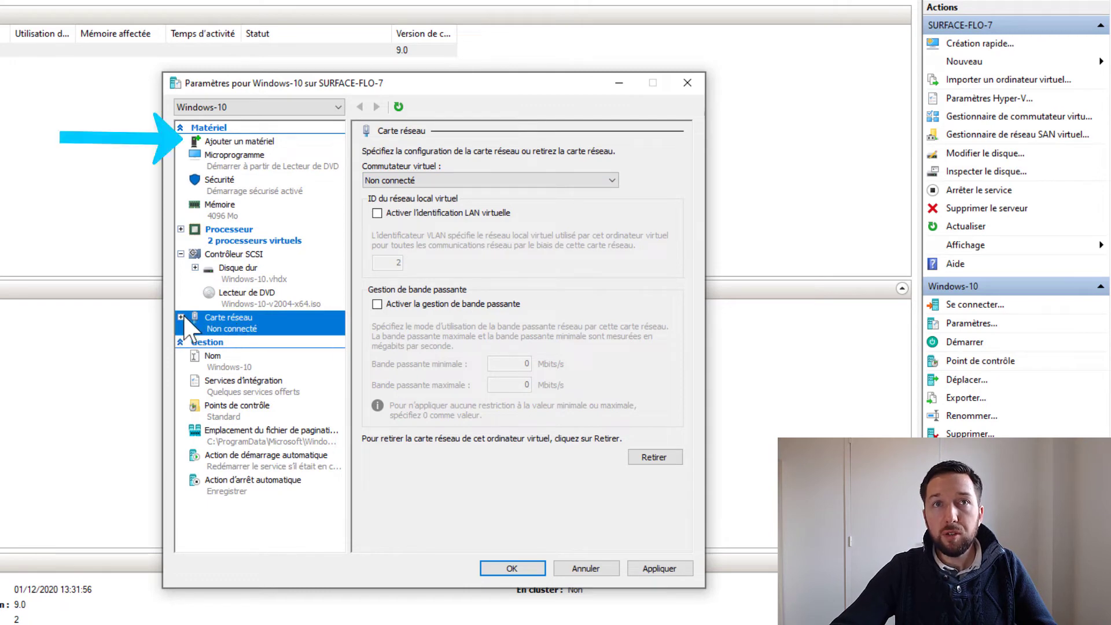
click(181, 317)
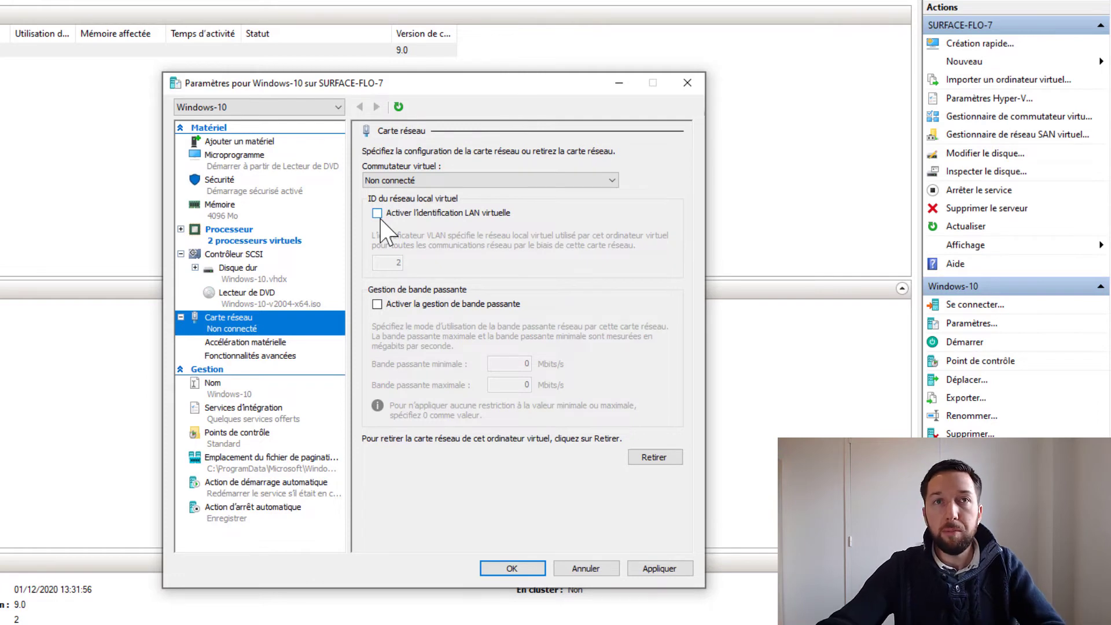
click(240, 398)
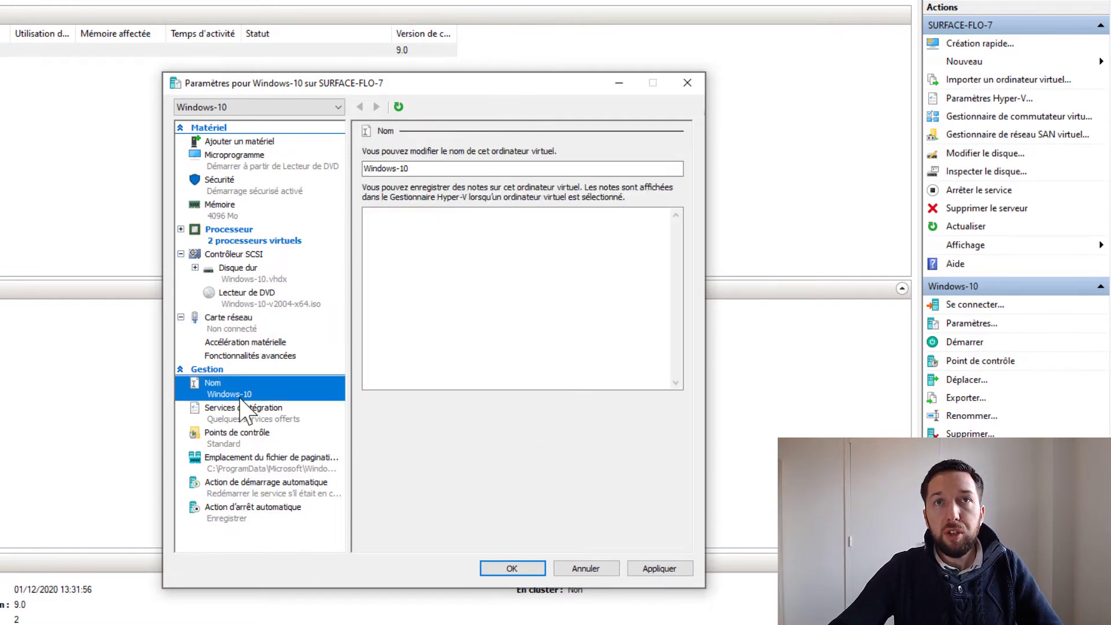
click(518, 242)
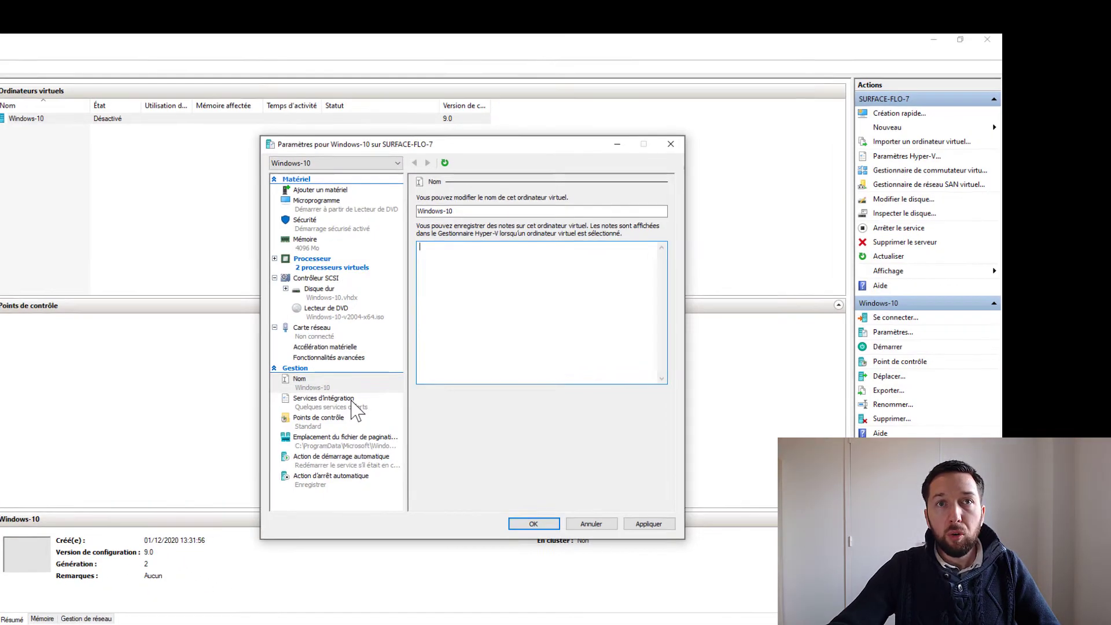
Enable the Services d'invité integration service and disable Synchronisation date/heure.
click(352, 401)
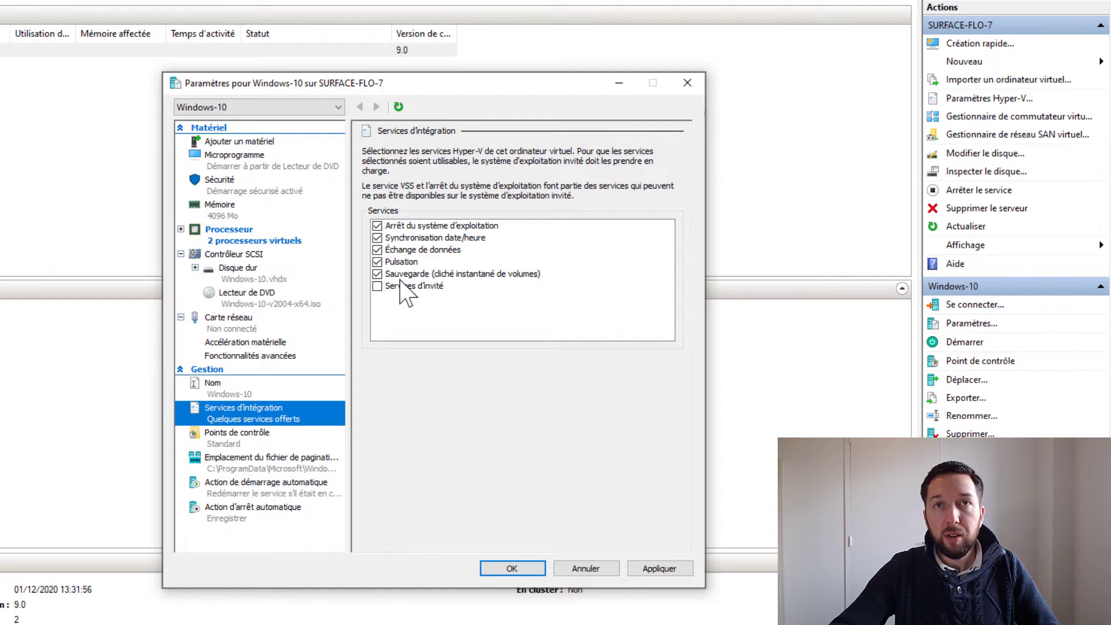
click(379, 289)
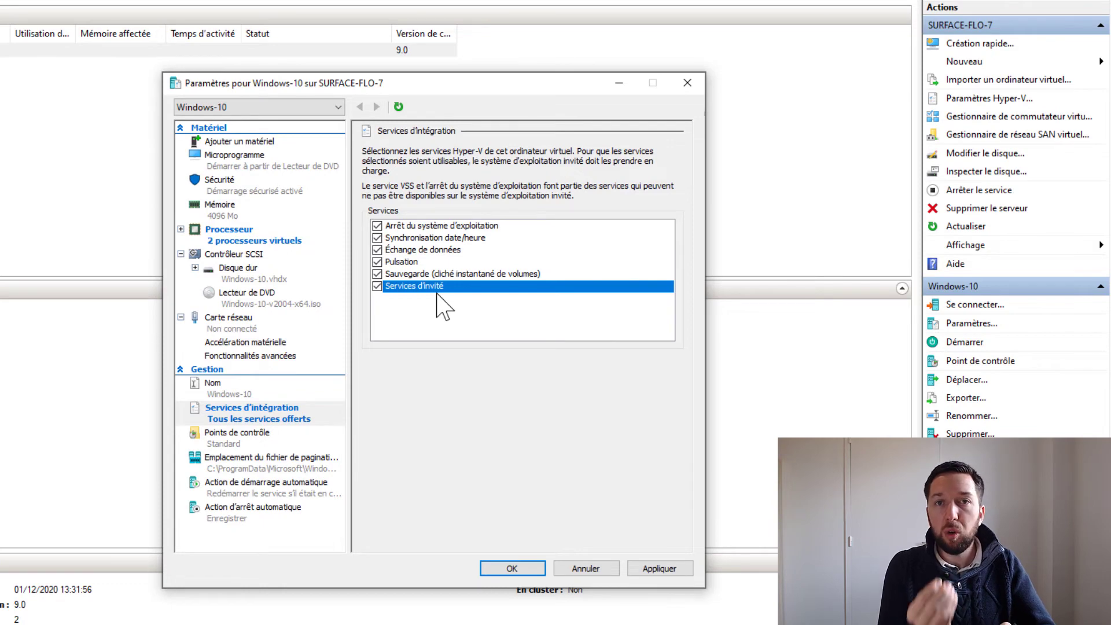
click(484, 239)
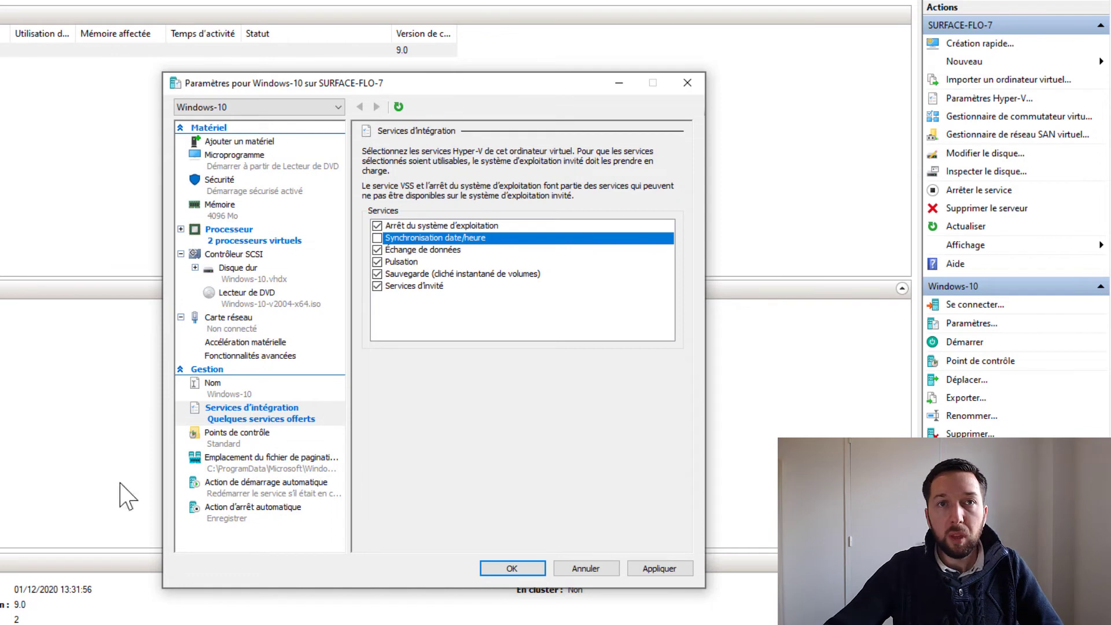
Review the checkpoint options and set the virtual machine to always start automatically with a delay of 60 seconds.
click(255, 438)
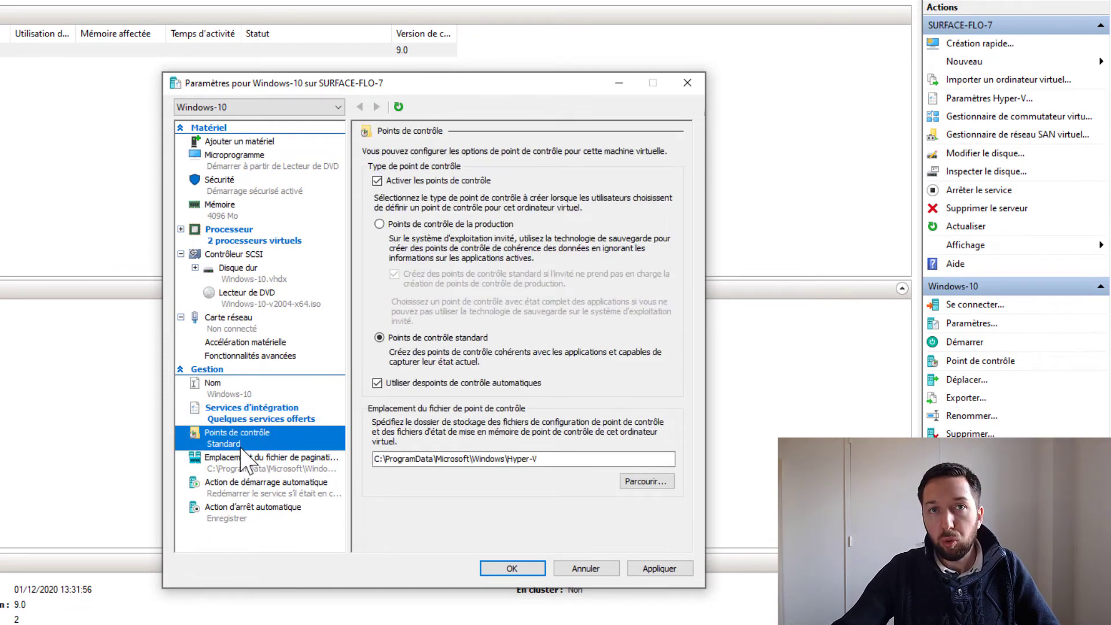
click(250, 492)
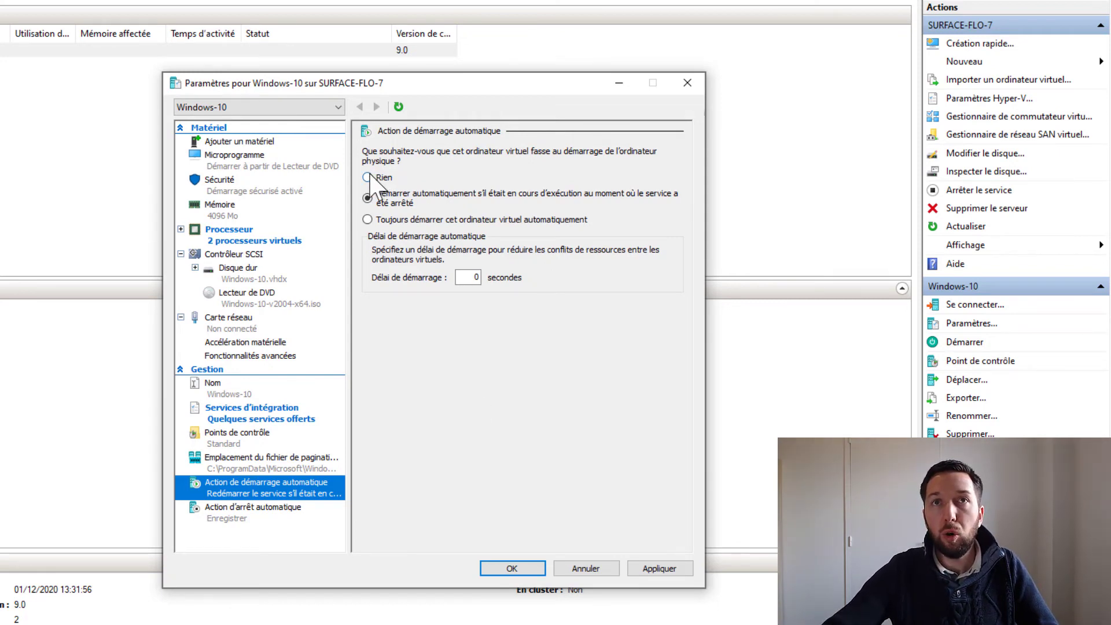
click(367, 220)
double_click(471, 277)
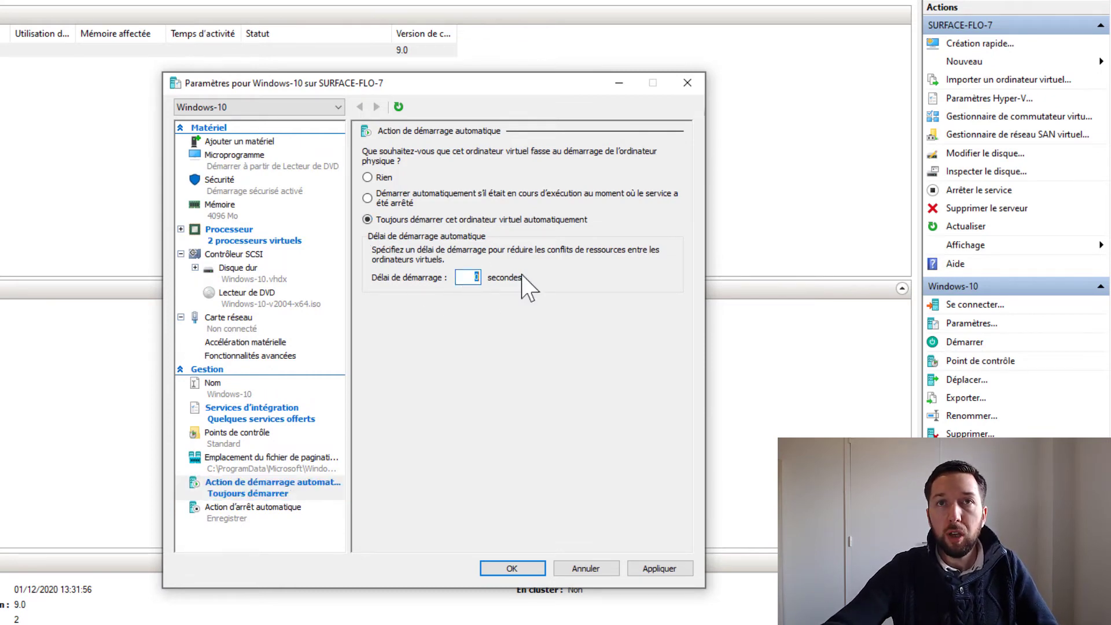
text(60)
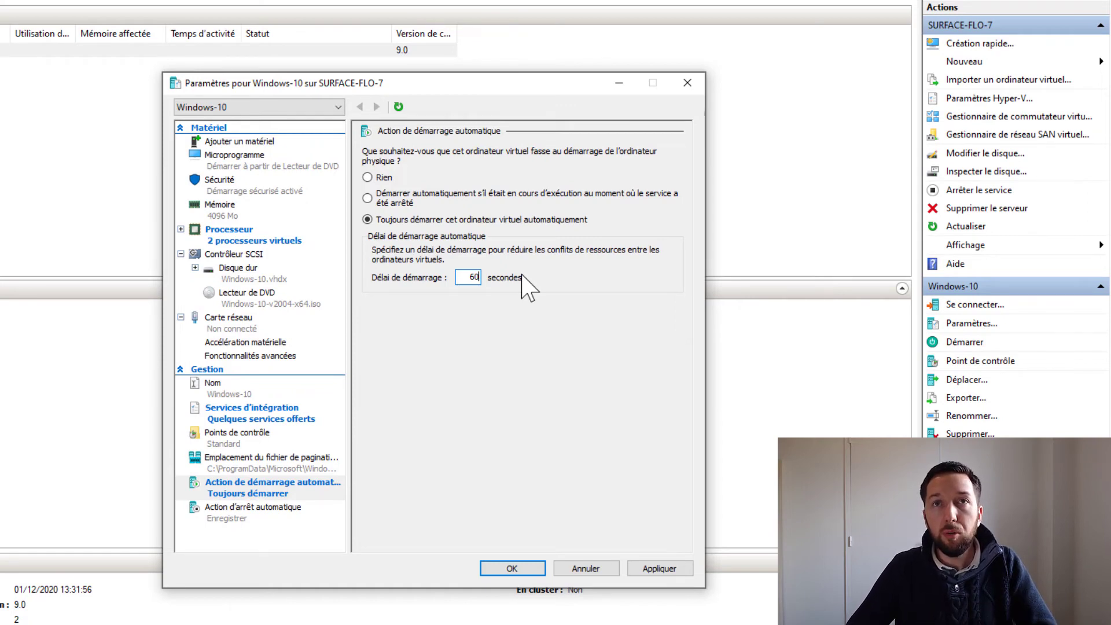
Set the automatic stop action to Arrêter le système d'exploitation invité and save the virtual machine's settings.
click(250, 512)
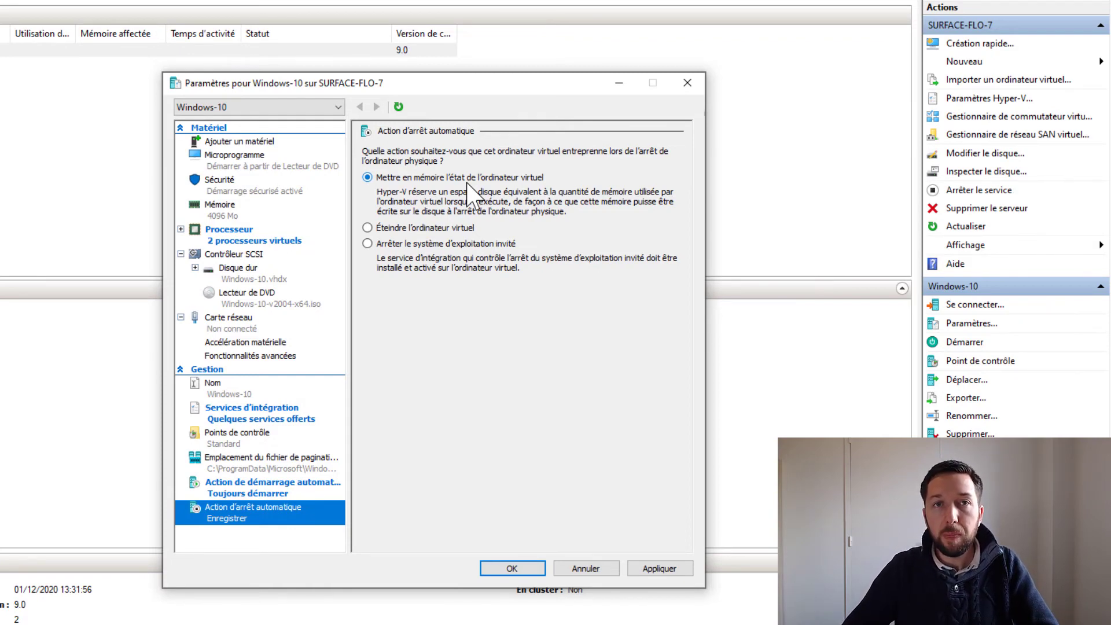
click(429, 228)
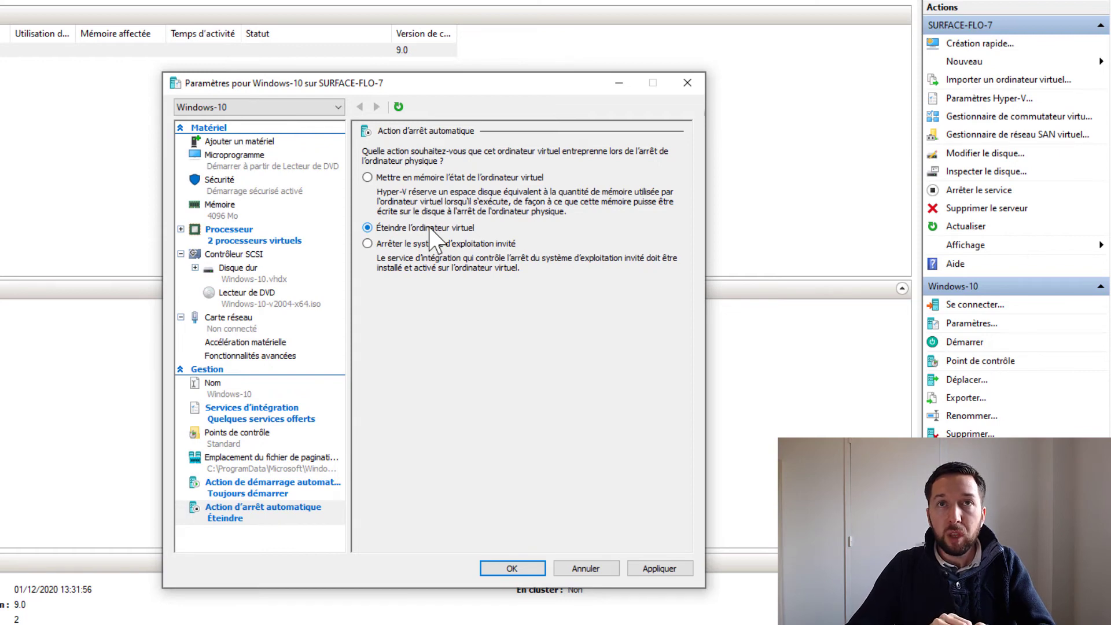
click(419, 244)
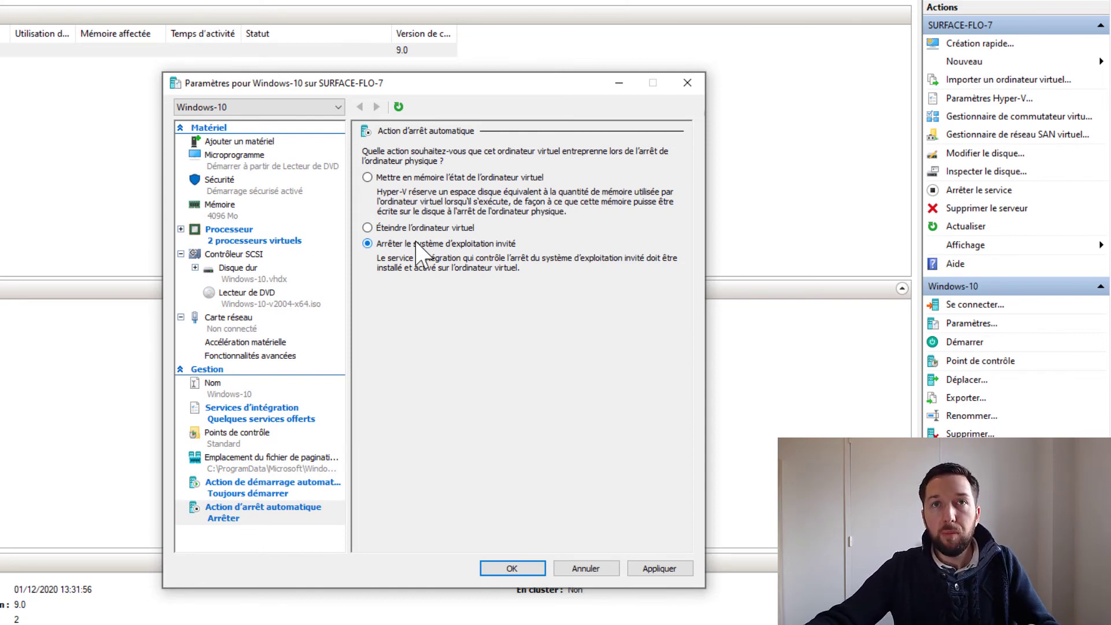
click(507, 569)
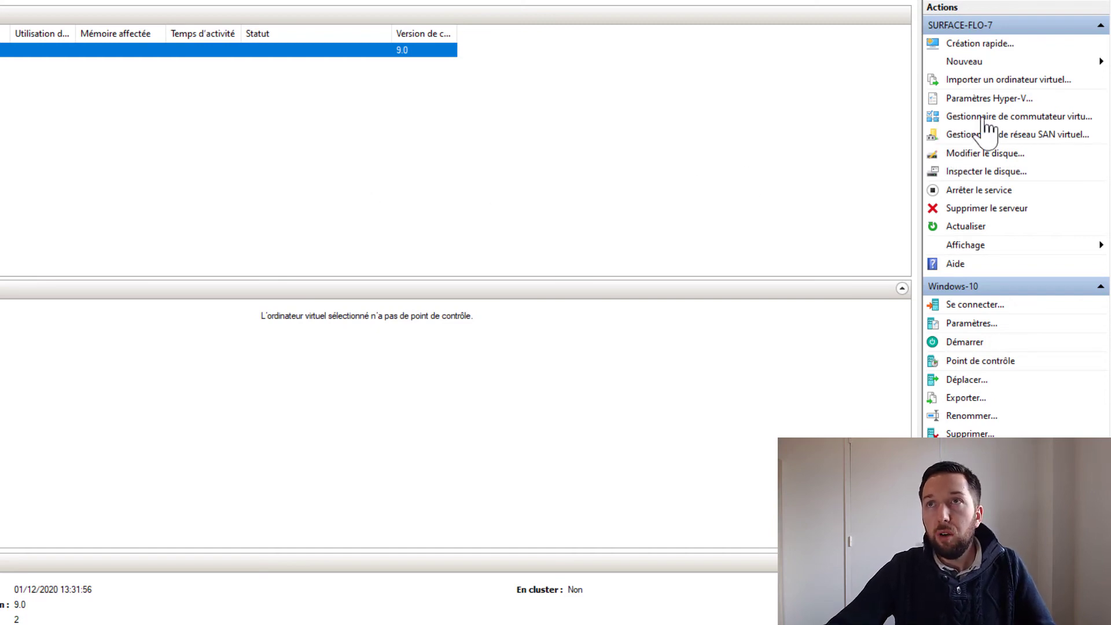
Inspect the Default Switch in the virtual switch manager and open the creation options for a new virtual network switch.
click(1046, 118)
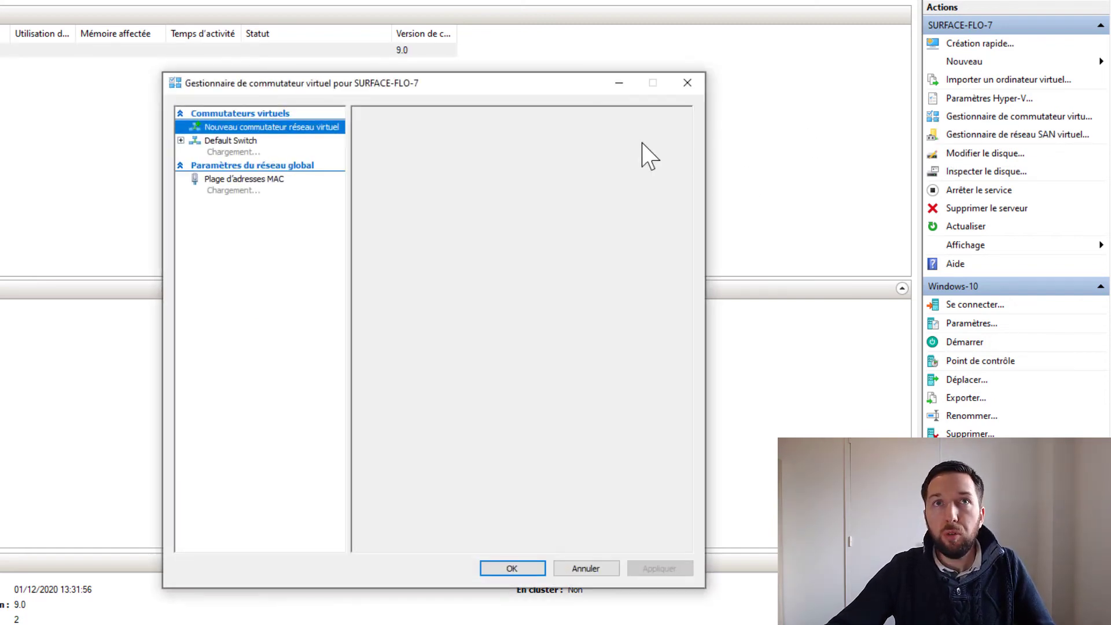
click(263, 148)
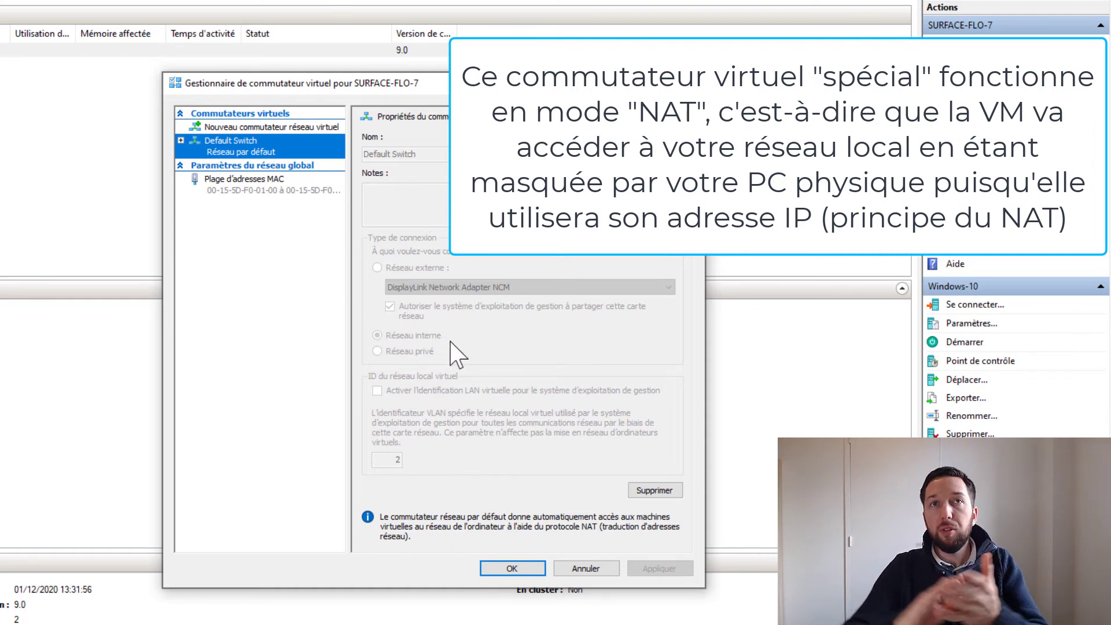
click(314, 128)
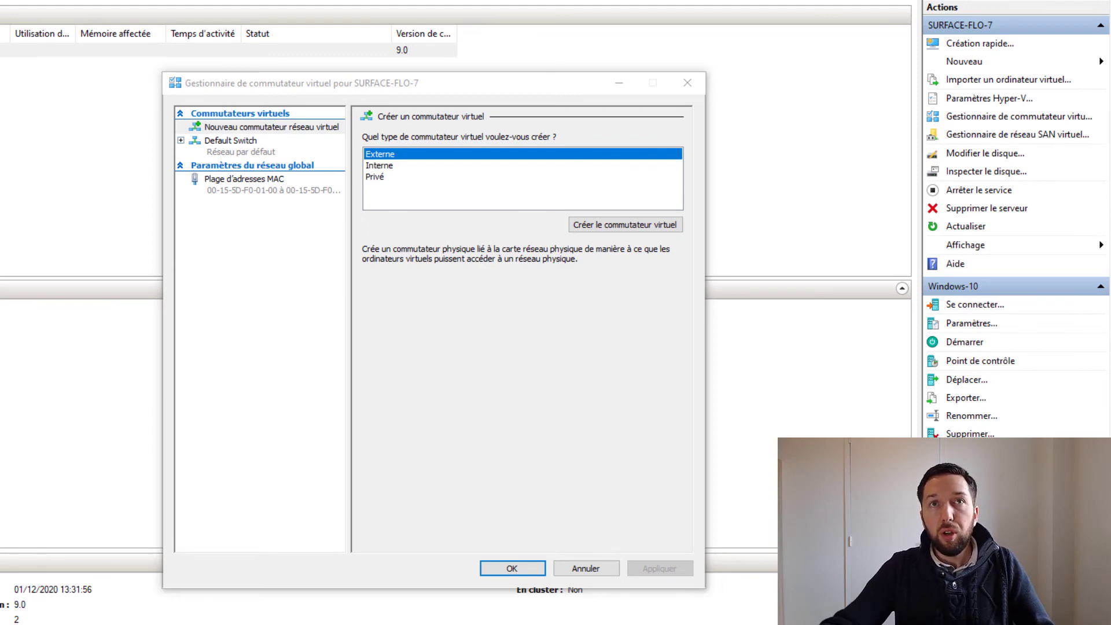
Create an external virtual switch and name it LAN.
click(602, 225)
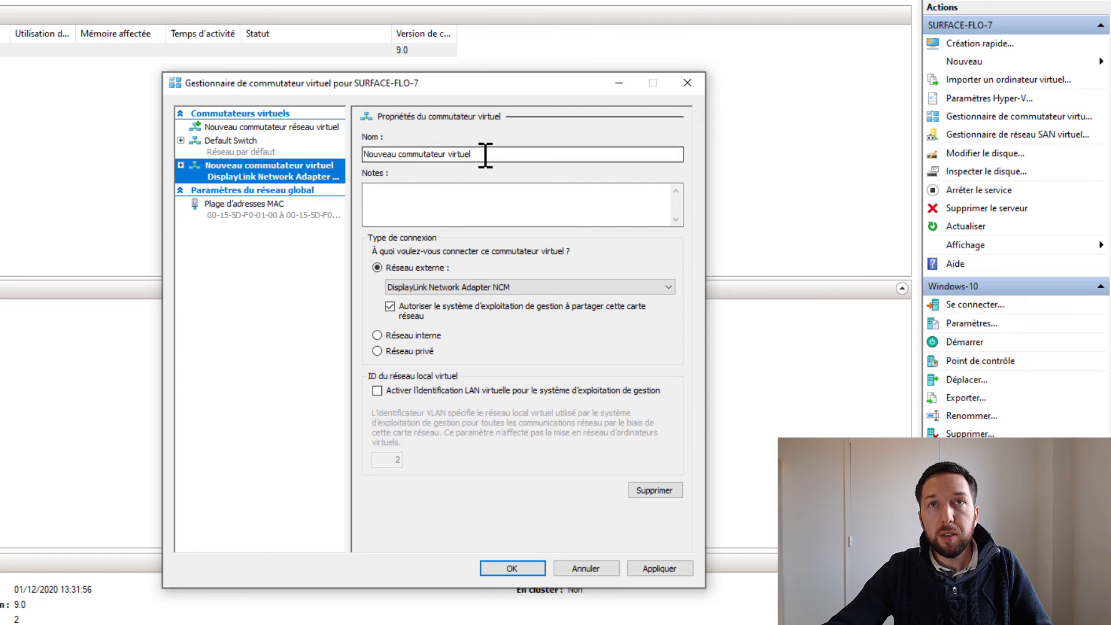
drag(487, 154, 325, 156)
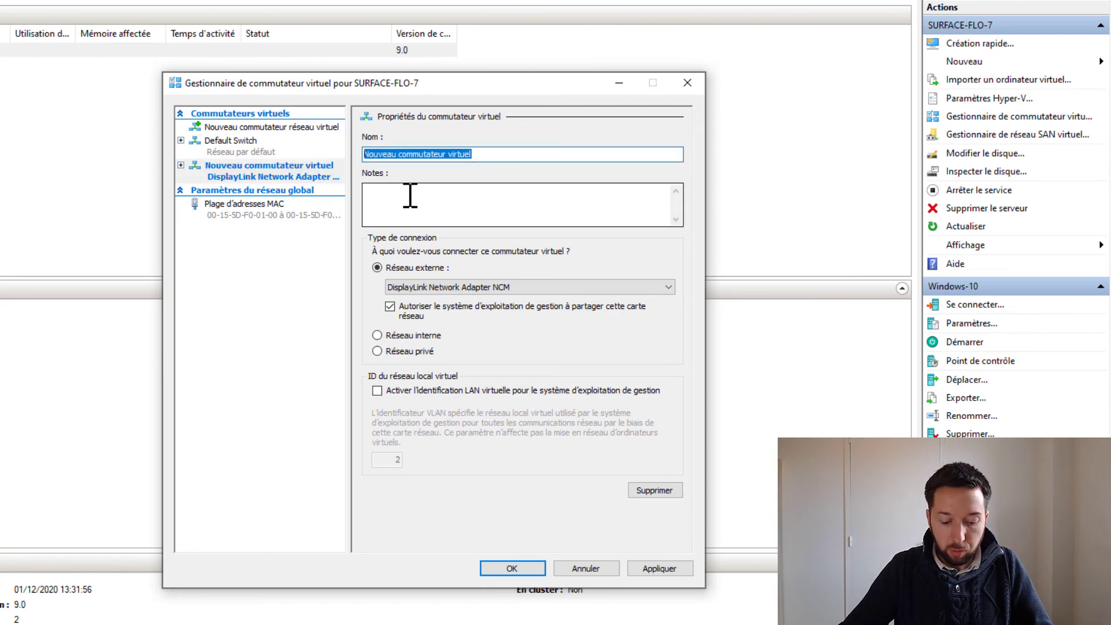
text(LAN)
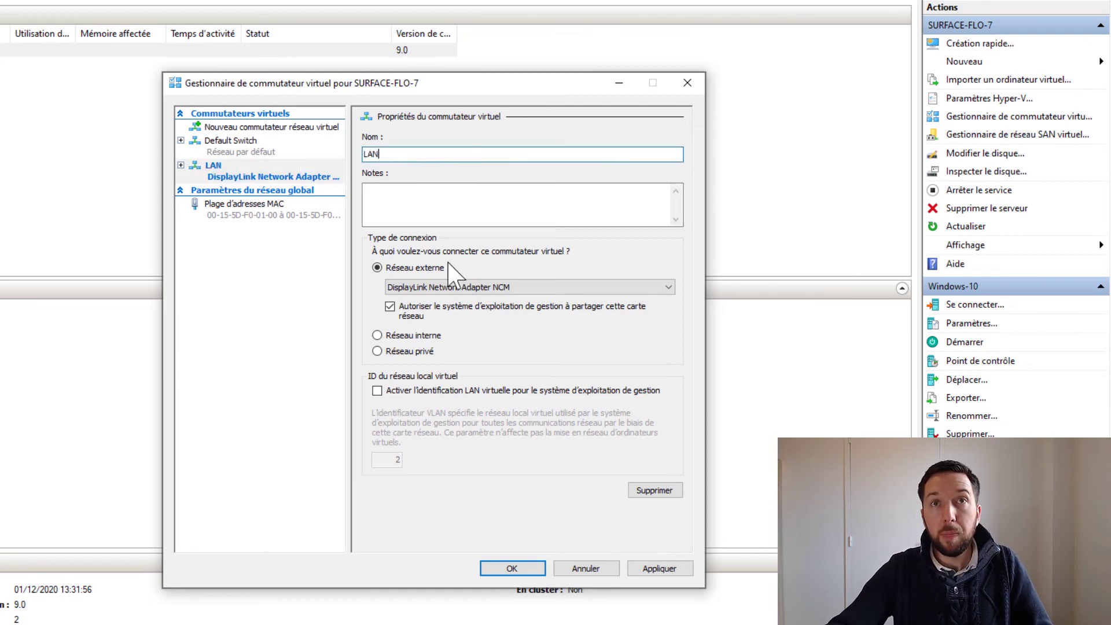
Bind the LAN switch to the Intel(R) Wi-Fi 6 AX201 160MHz adapter and apply the network changes.
click(463, 288)
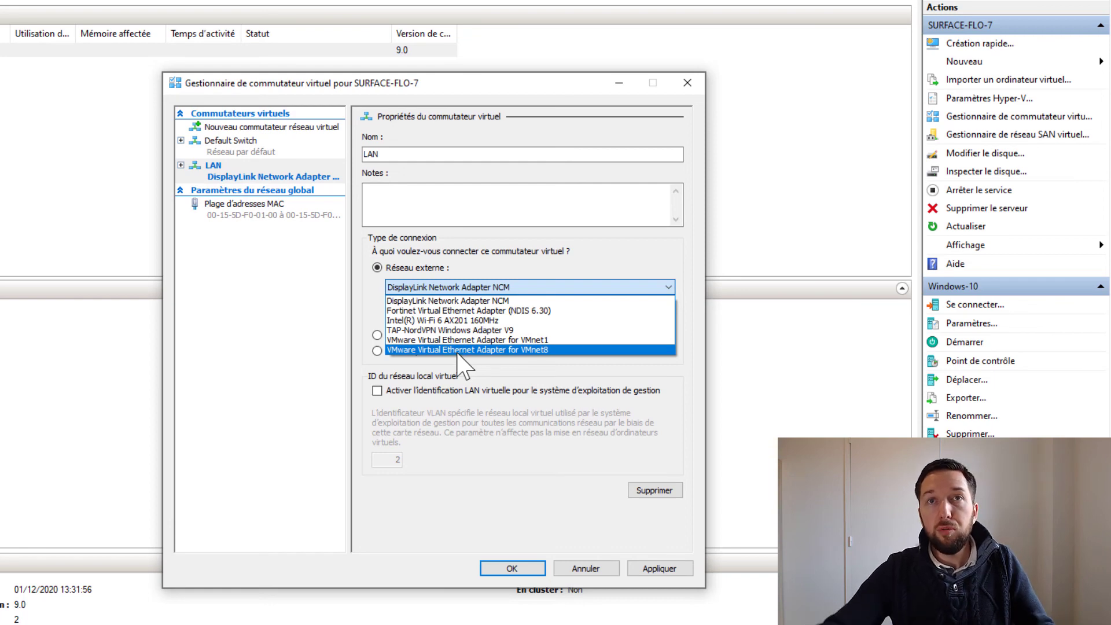
click(460, 301)
key(Down)
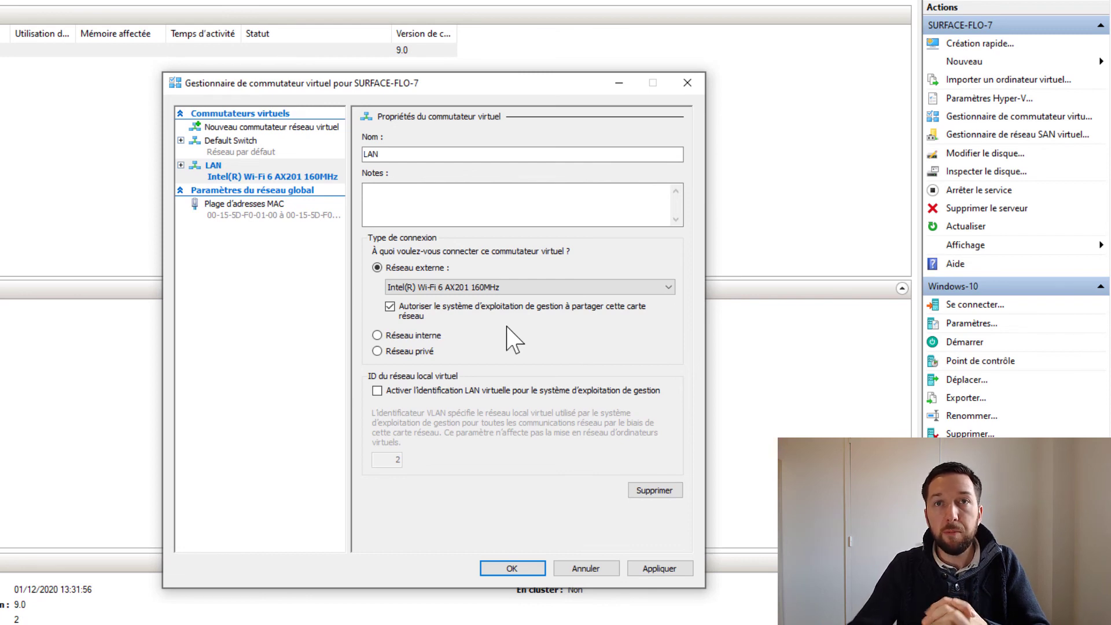
click(528, 573)
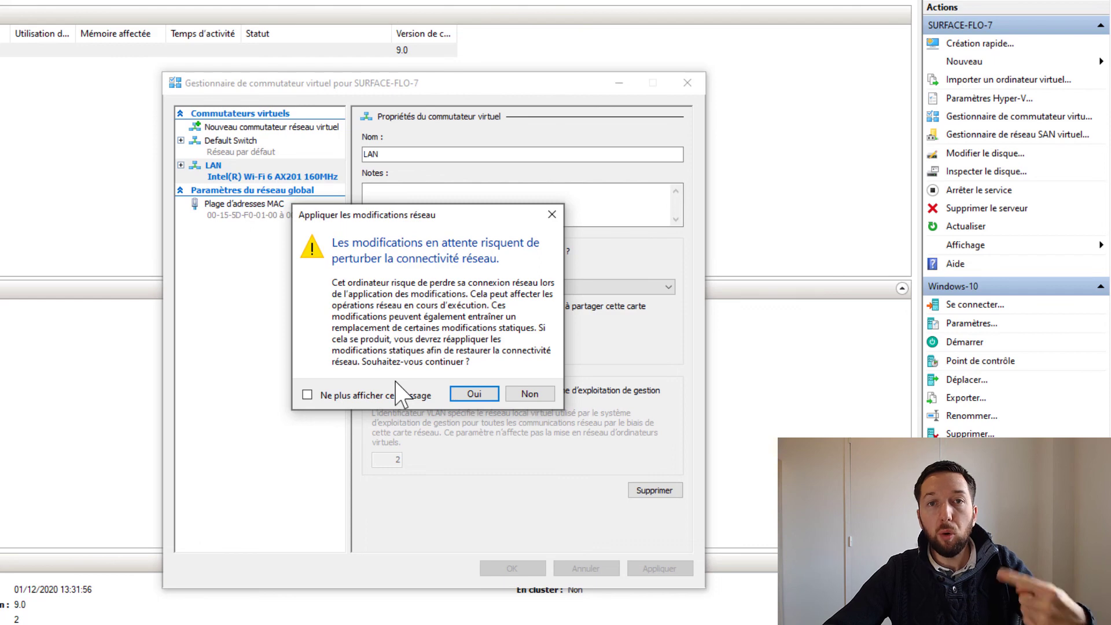
click(474, 393)
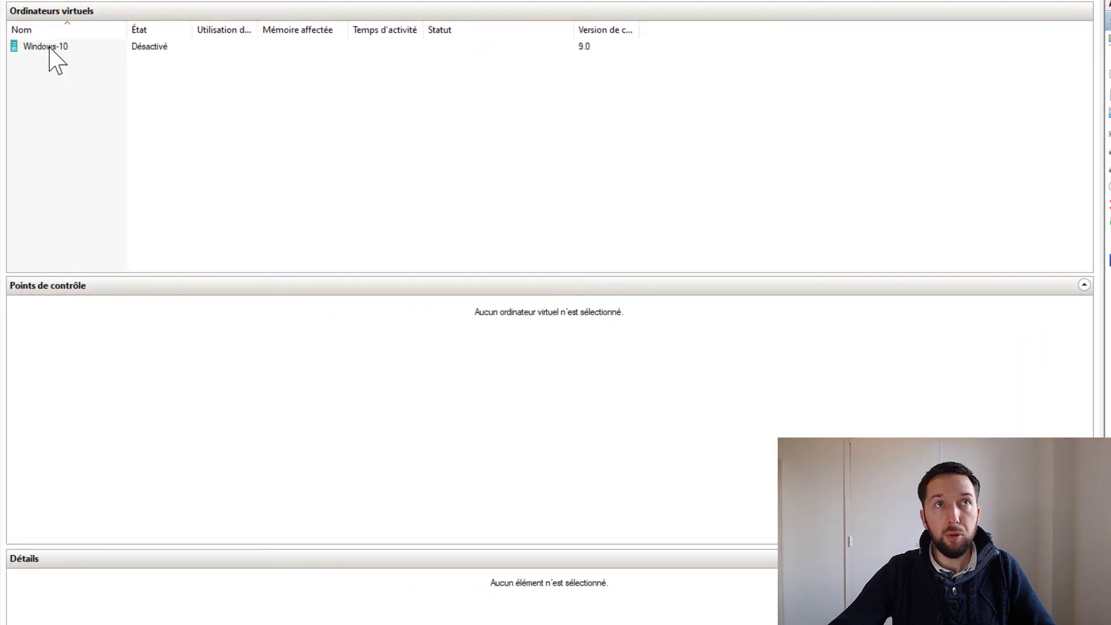
Connect the Windows-10 virtual machine's network adapter to the LAN-VM switch and save its settings.
right_click(49, 48)
click(86, 80)
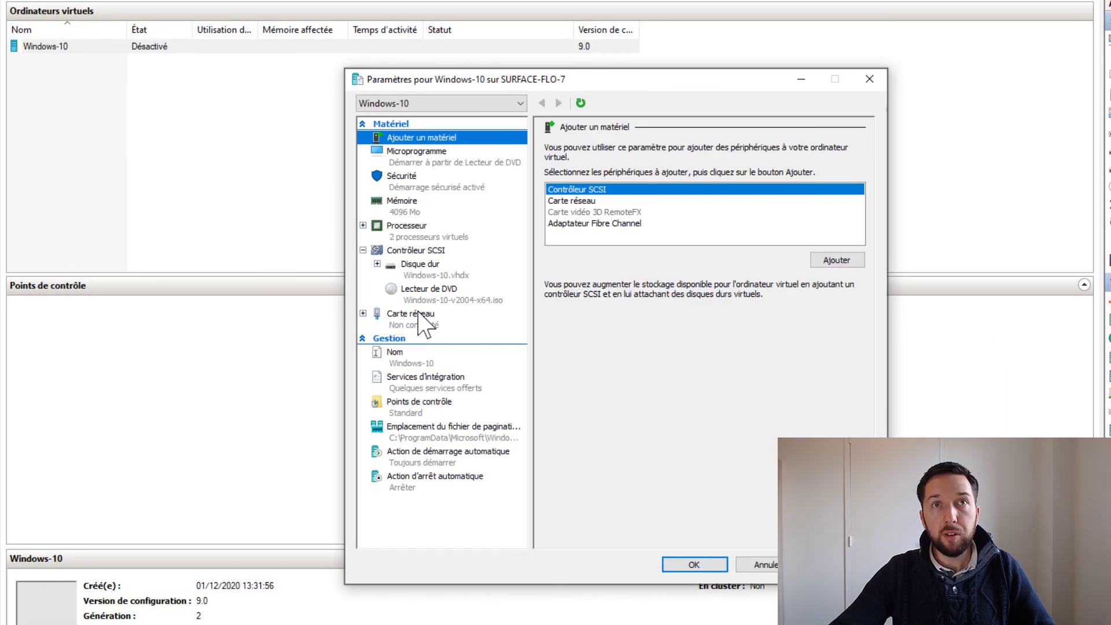
click(412, 317)
click(670, 177)
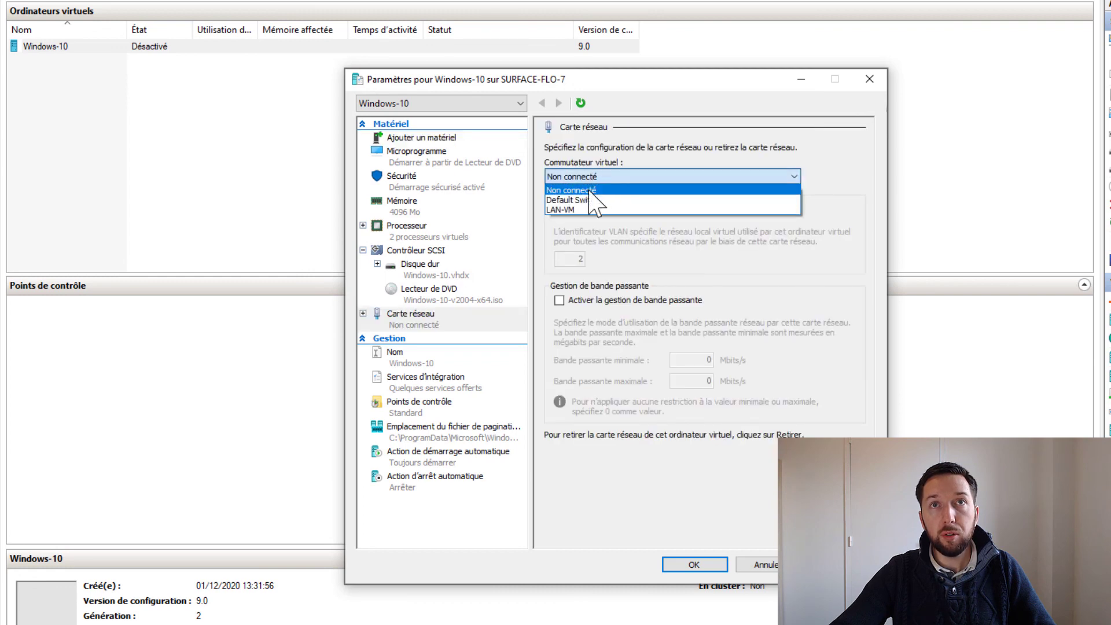
click(570, 210)
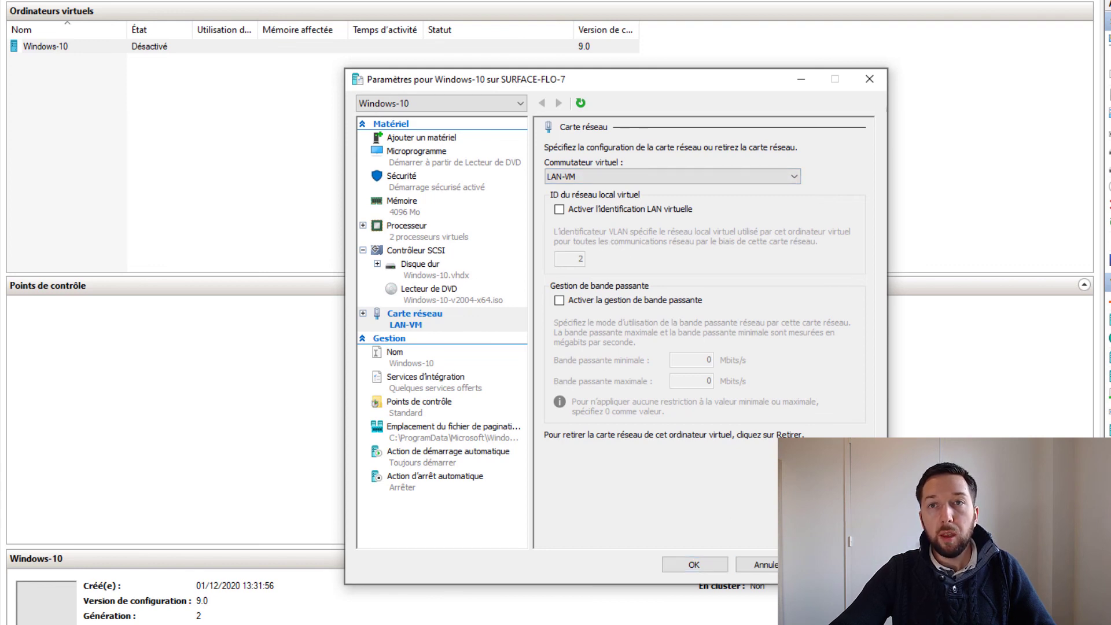
click(689, 564)
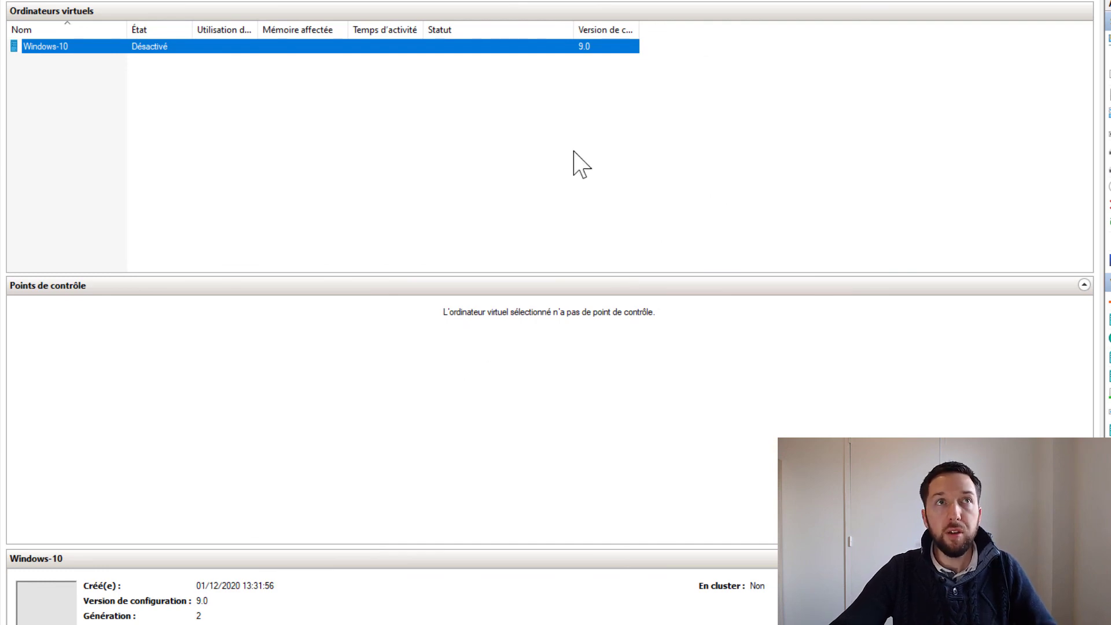
Start the Windows-10 virtual machine and open its connection window.
right_click(122, 47)
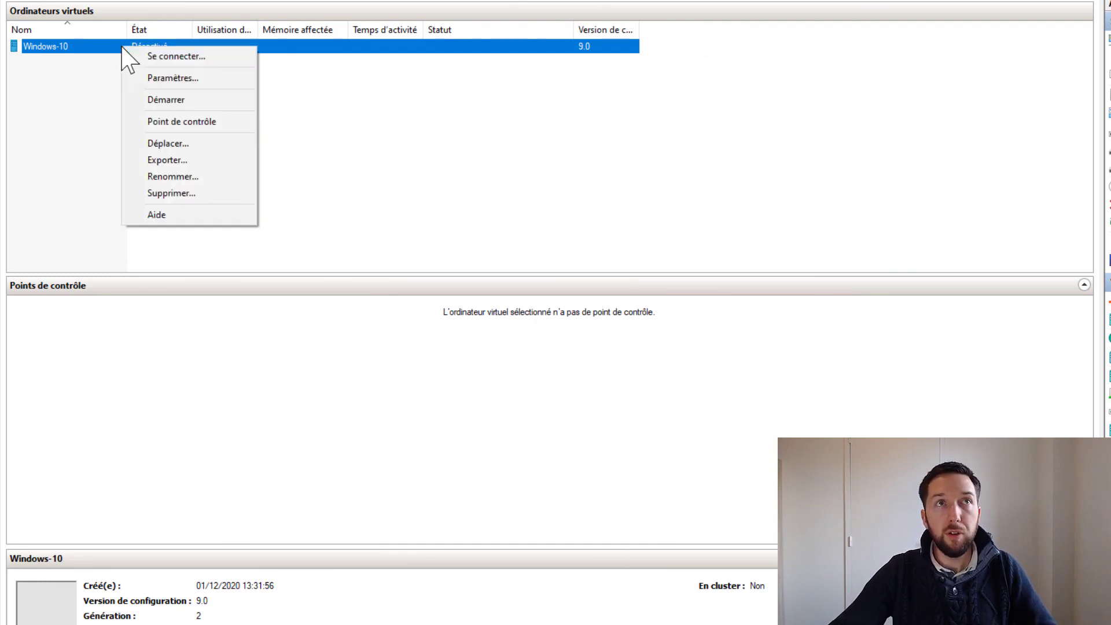
click(173, 100)
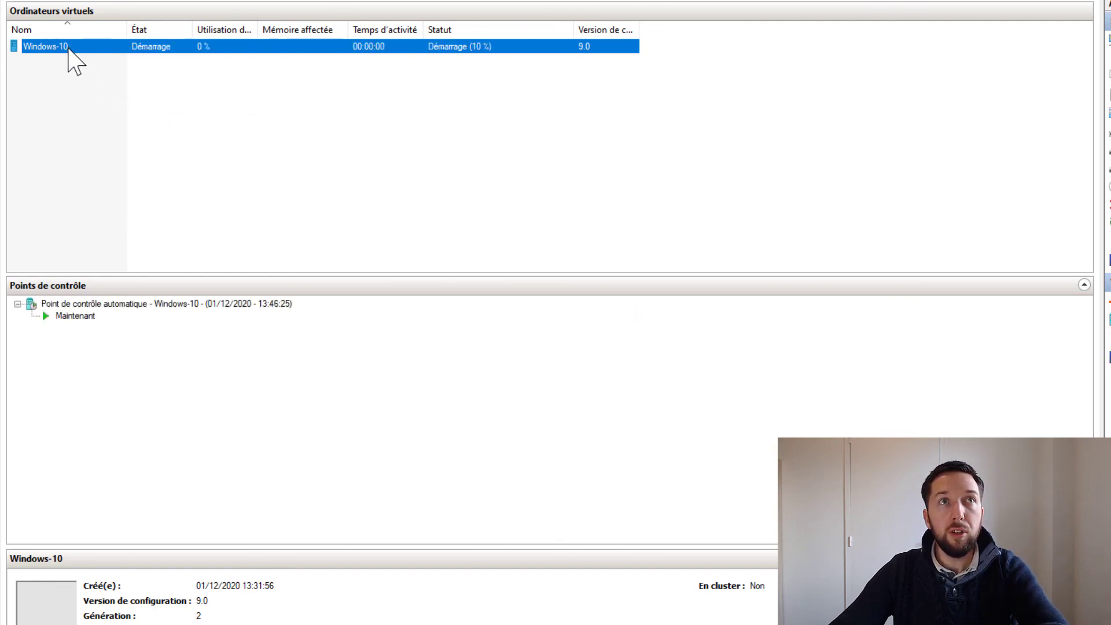
double_click(69, 49)
drag(484, 365, 368, 19)
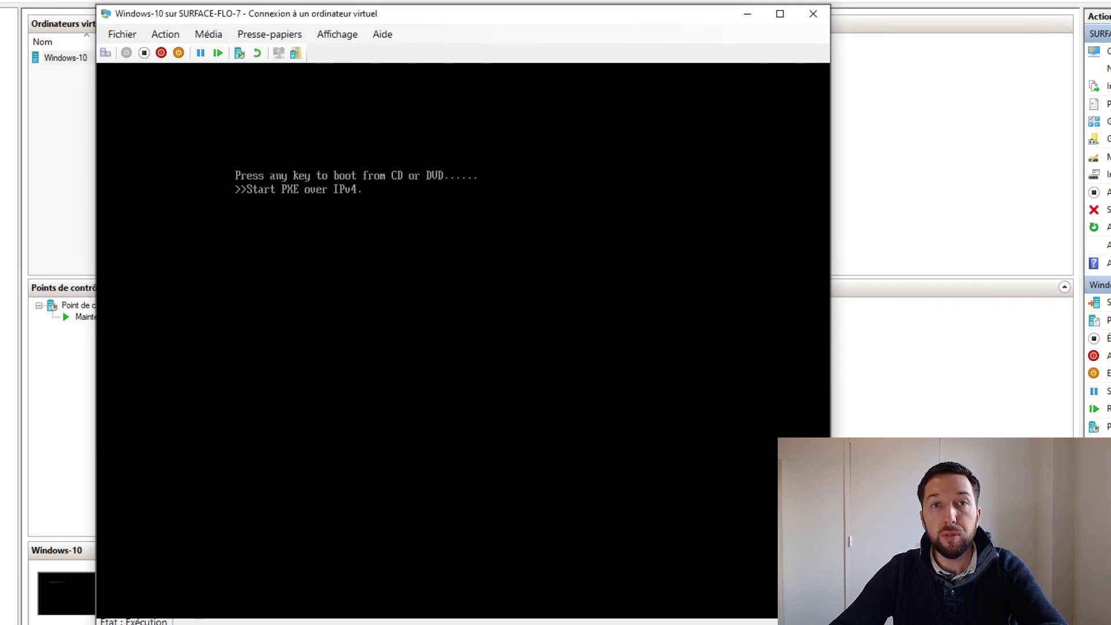
Reset the Windows-10 virtual machine and boot it from the installation DVD.
click(218, 53)
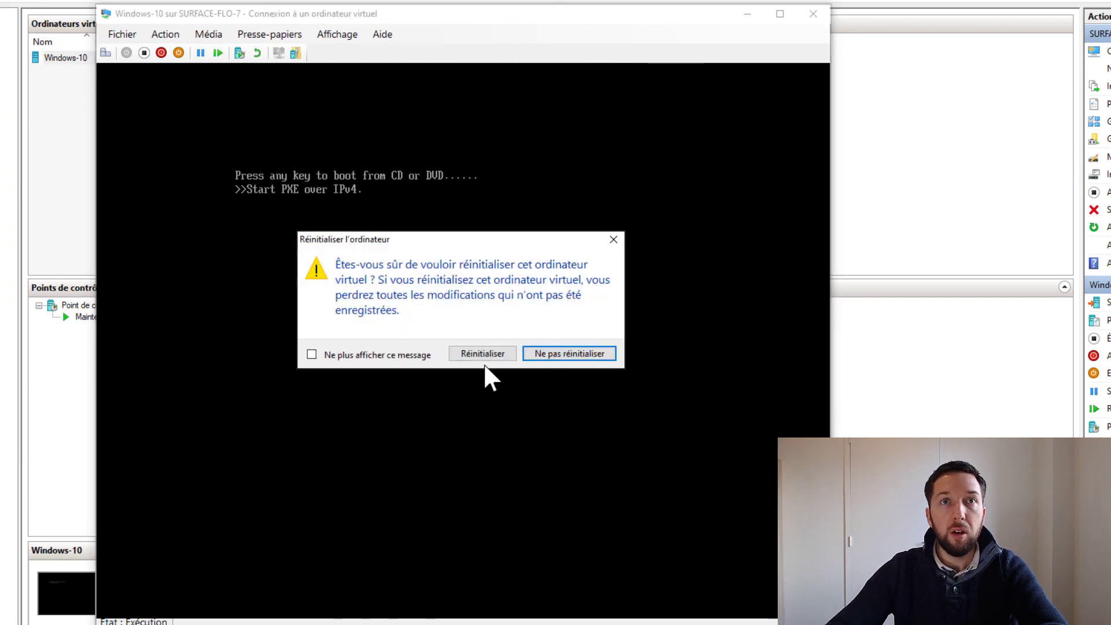
click(498, 357)
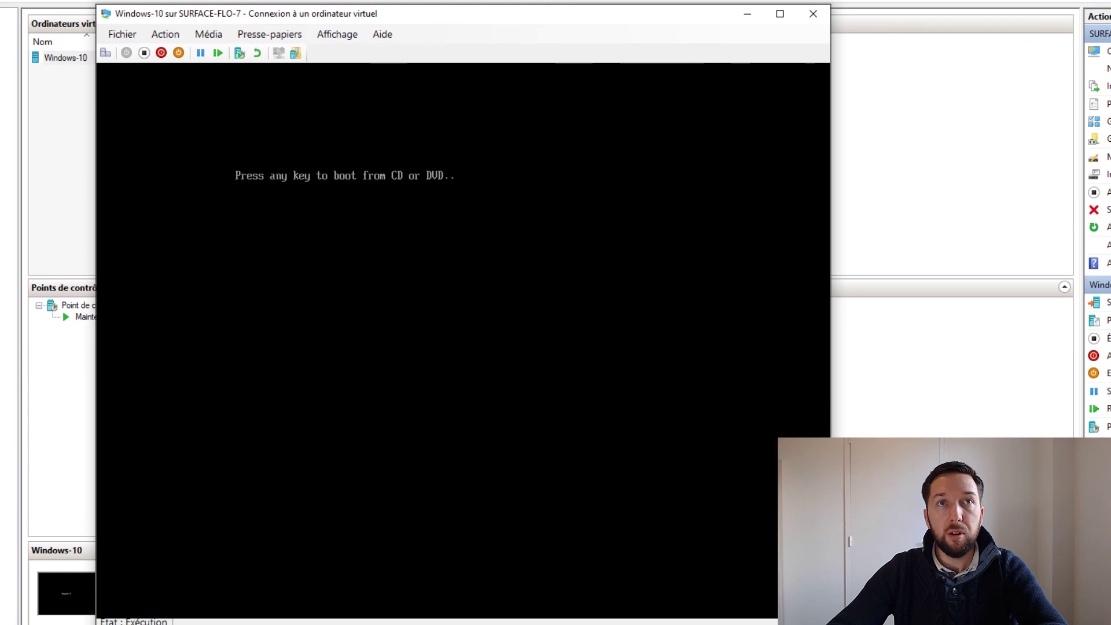
key(Return)
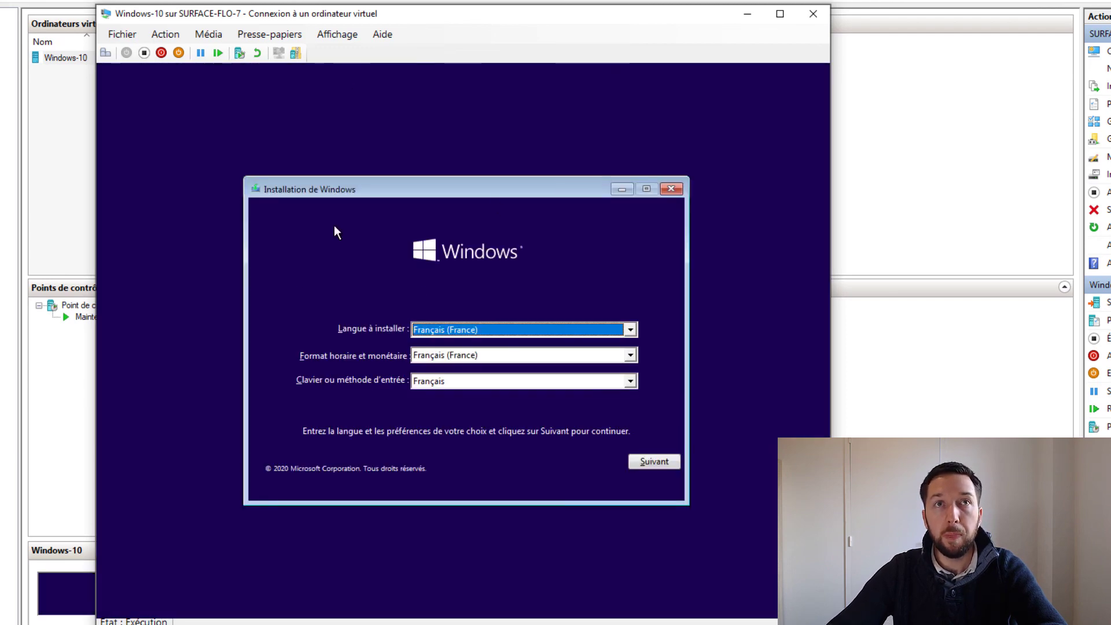
Accept Français (France) as language and format with the Français keyboard, and start the Windows installation.
click(659, 467)
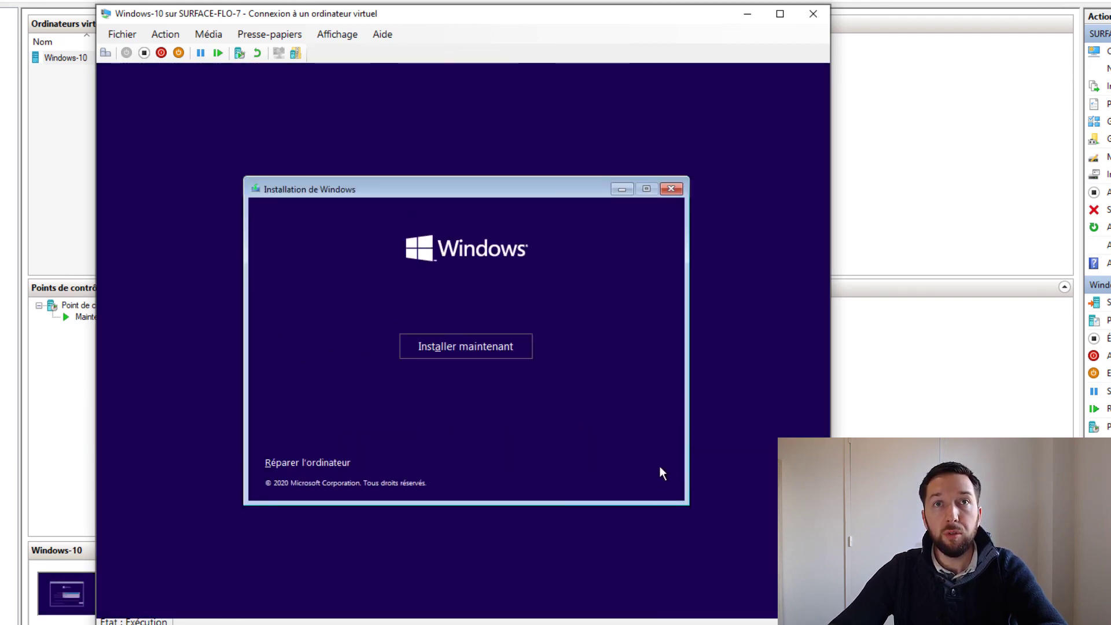
click(471, 348)
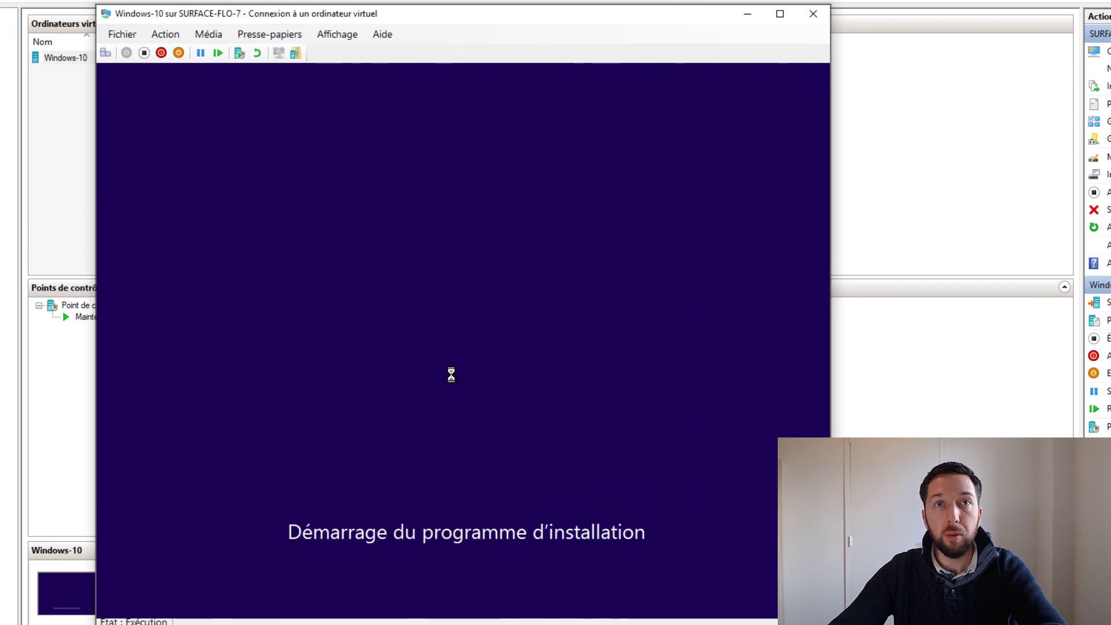